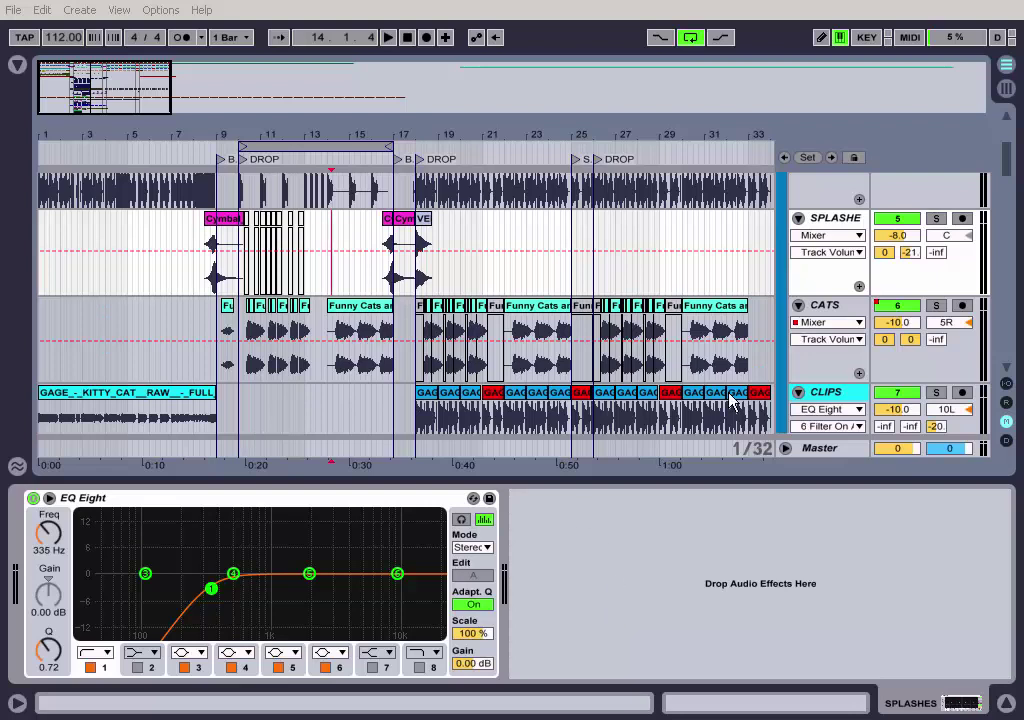
# Scroll the track list down past VOXS and VOX to reveal the PINK NOISE track.
pyautogui.scroll(2, 1007, 158)
pyautogui.moveTo(1007, 158); pyautogui.dragTo(1007, 205)
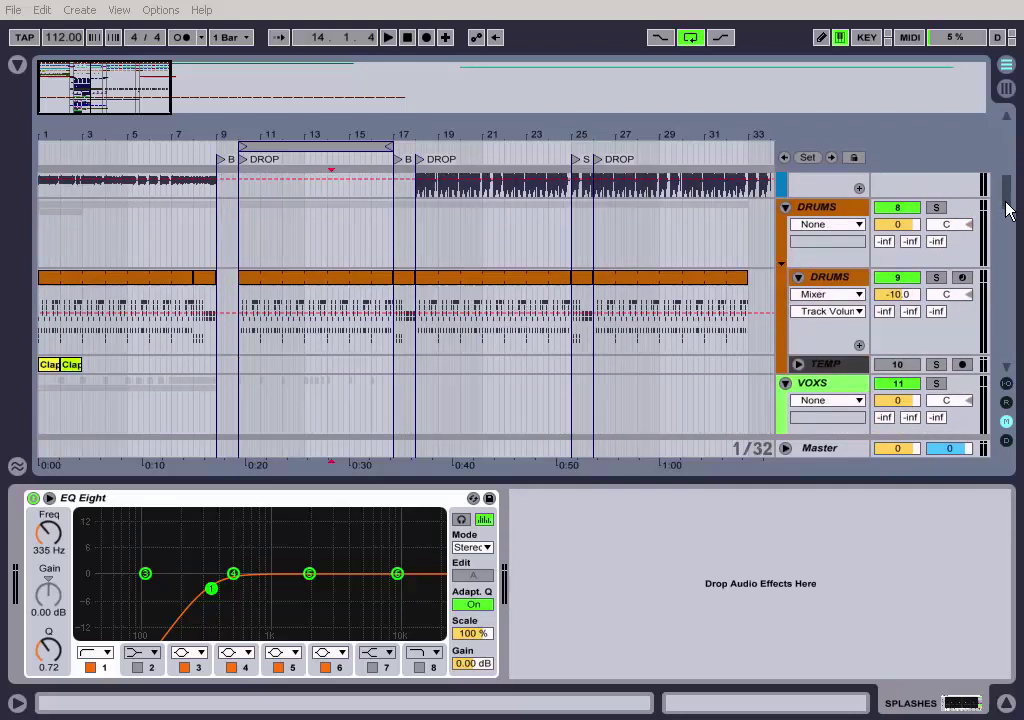
pyautogui.moveTo(1007, 205); pyautogui.dragTo(1010, 225)
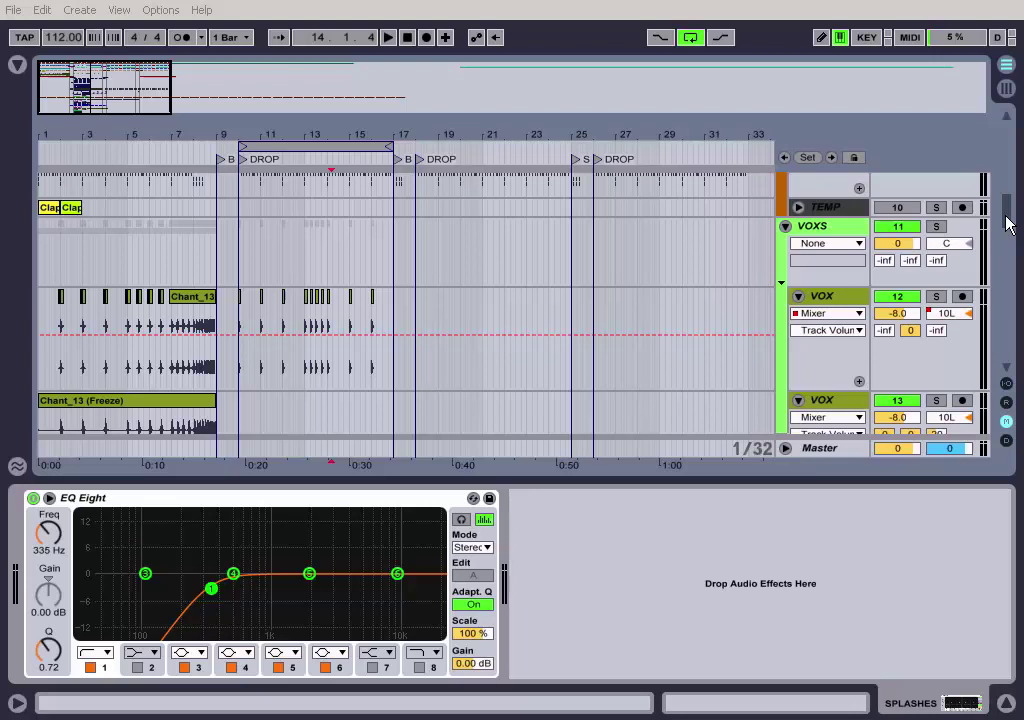
pyautogui.moveTo(1008, 225); pyautogui.dragTo(1000, 352)
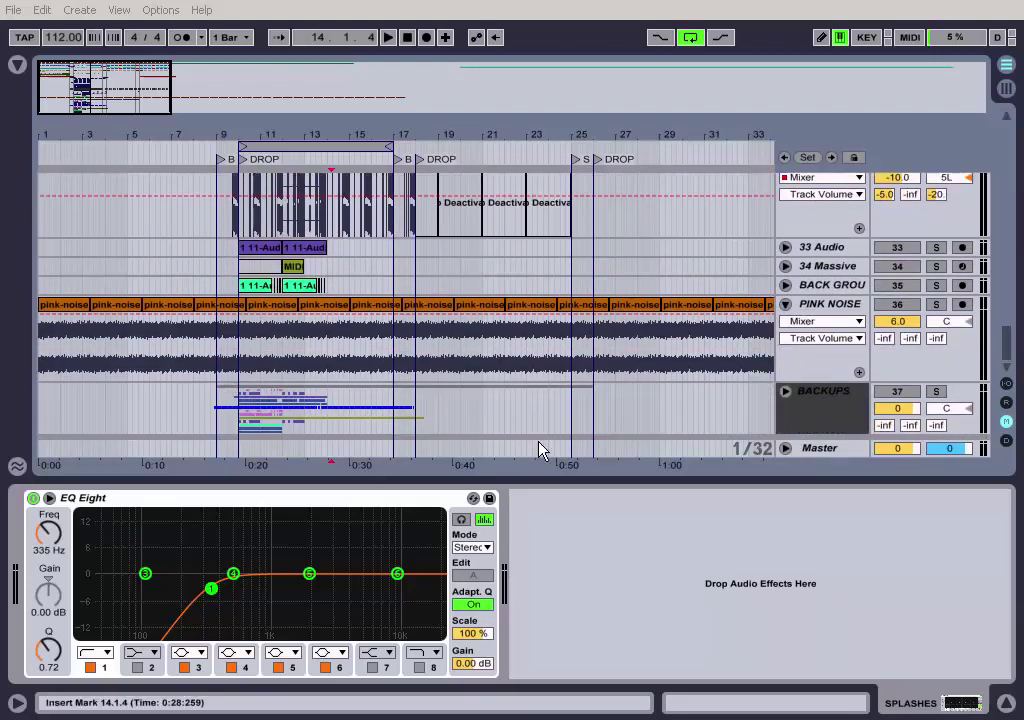
# Solo the PINK NOISE track, play it briefly, then stop and unsolo it.
pyautogui.click(75, 306)
pyautogui.click(937, 305)
pyautogui.press('space')
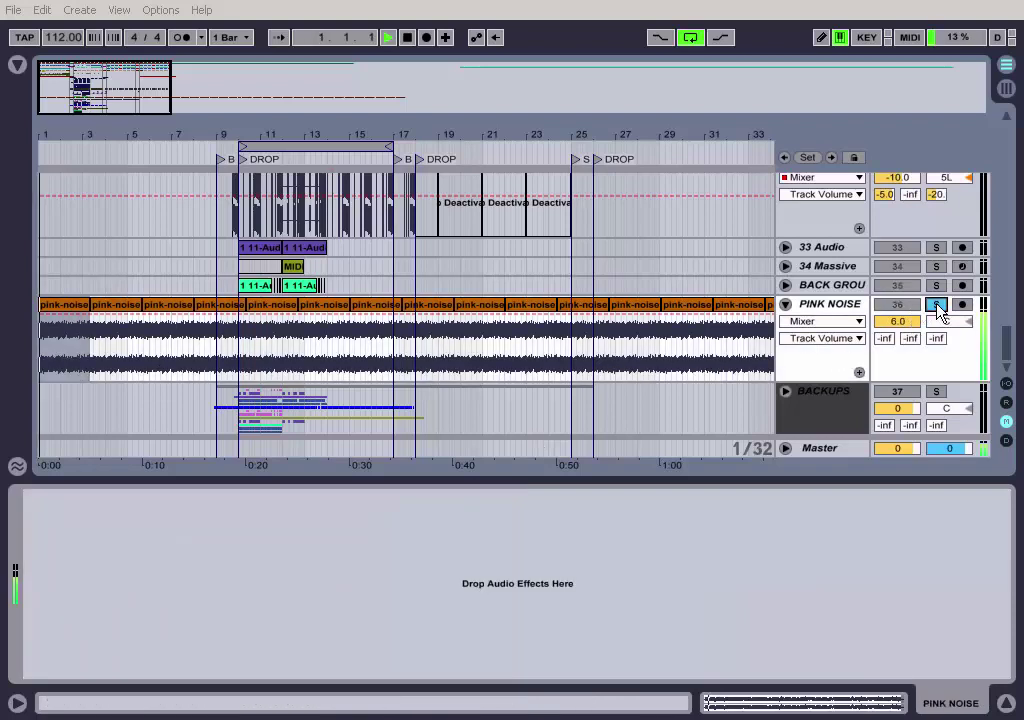
pyautogui.press('space')
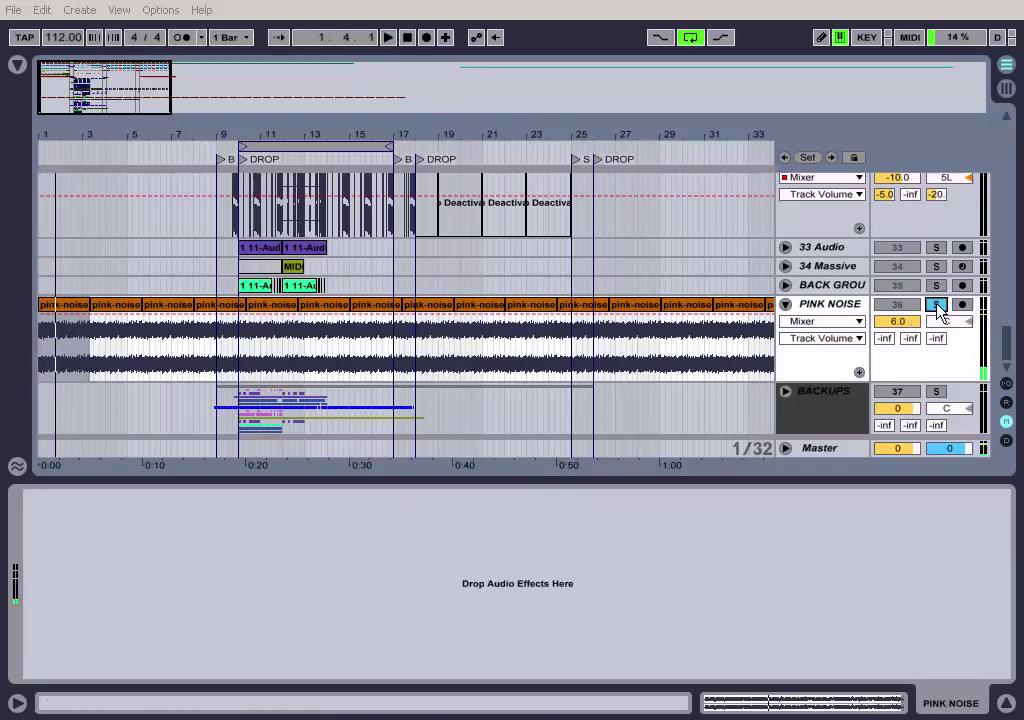
pyautogui.click(937, 305)
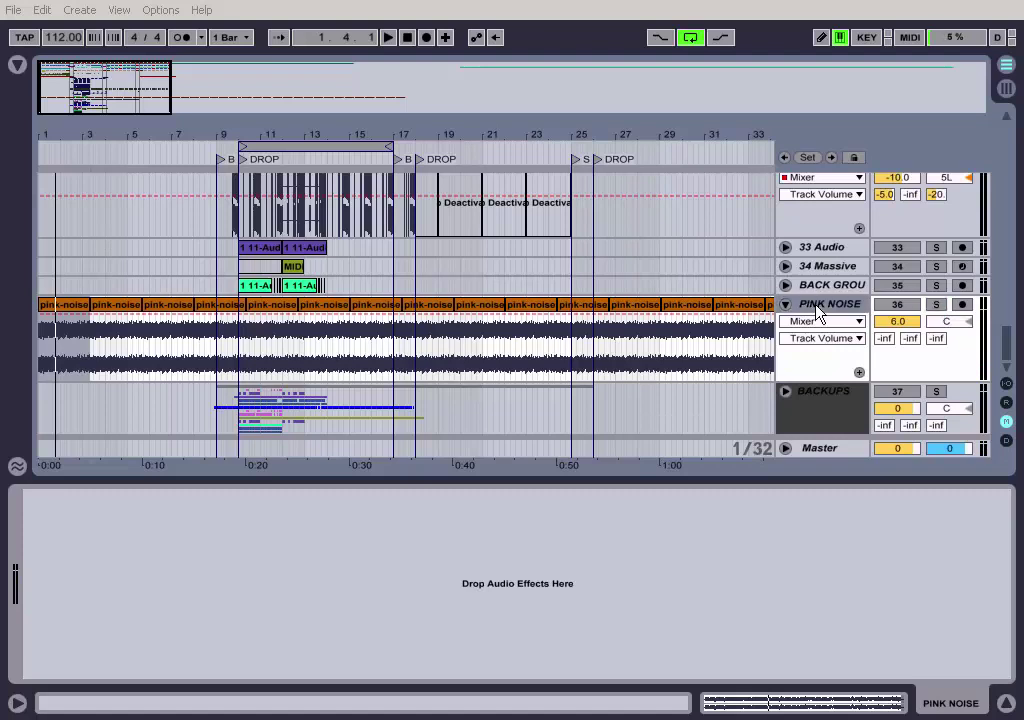
# Add EQ Eight from the Audio Effects browser to the PINK NOISE track.
pyautogui.click(17, 64)
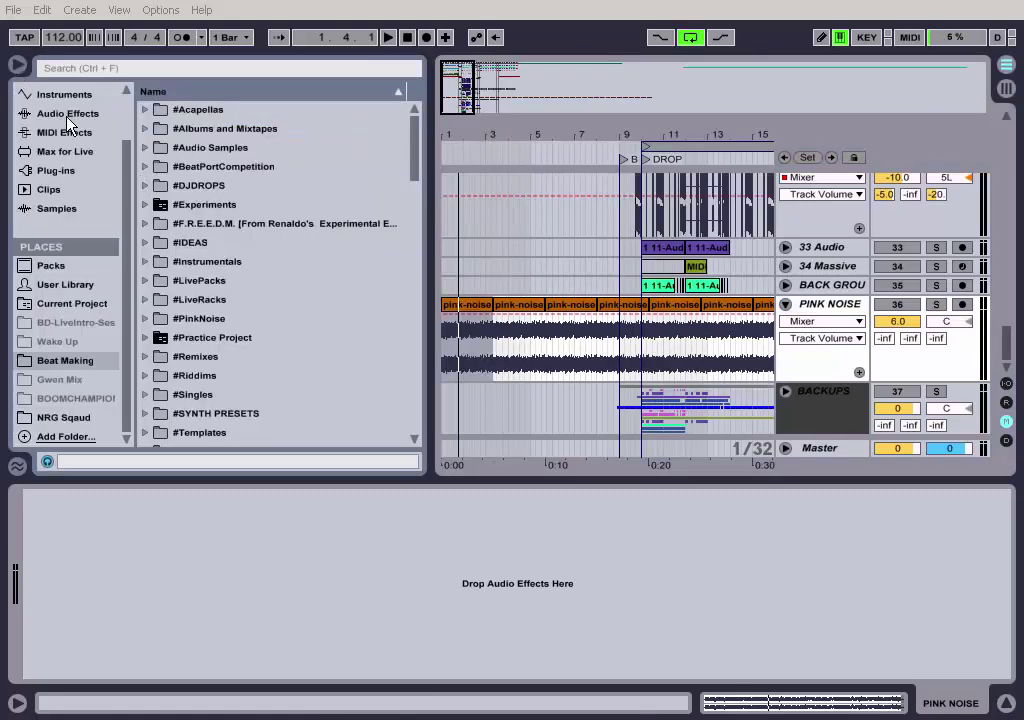
pyautogui.click(68, 116)
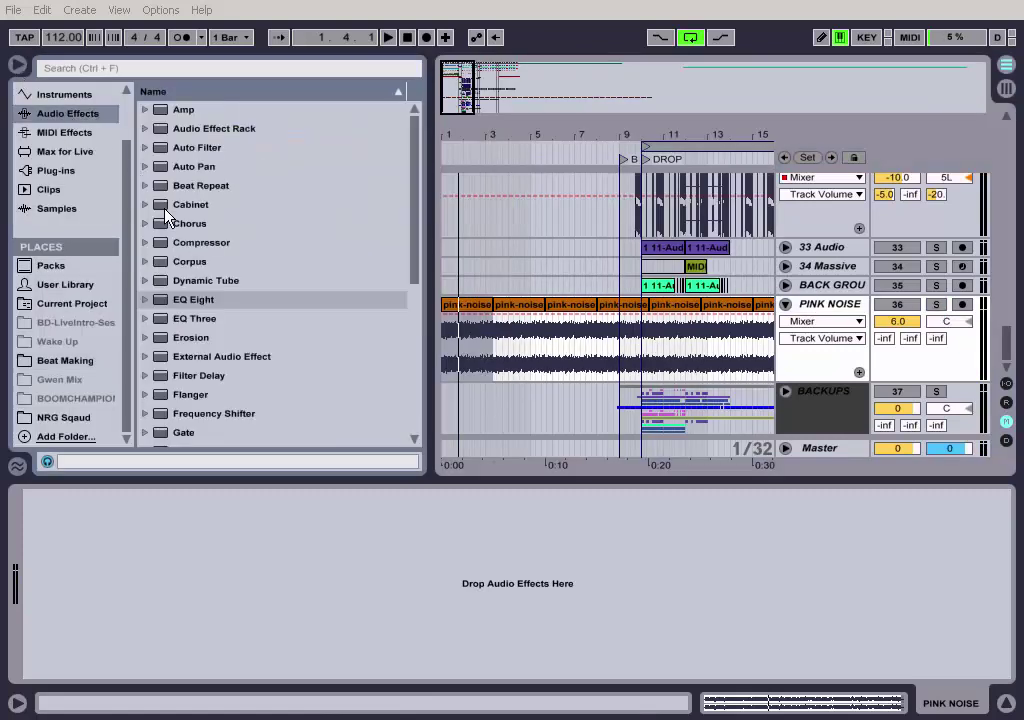
pyautogui.doubleClick(191, 300)
# Solo and play PINK NOISE, lowering its track volume to -13.4 dB.
pyautogui.click(14, 68)
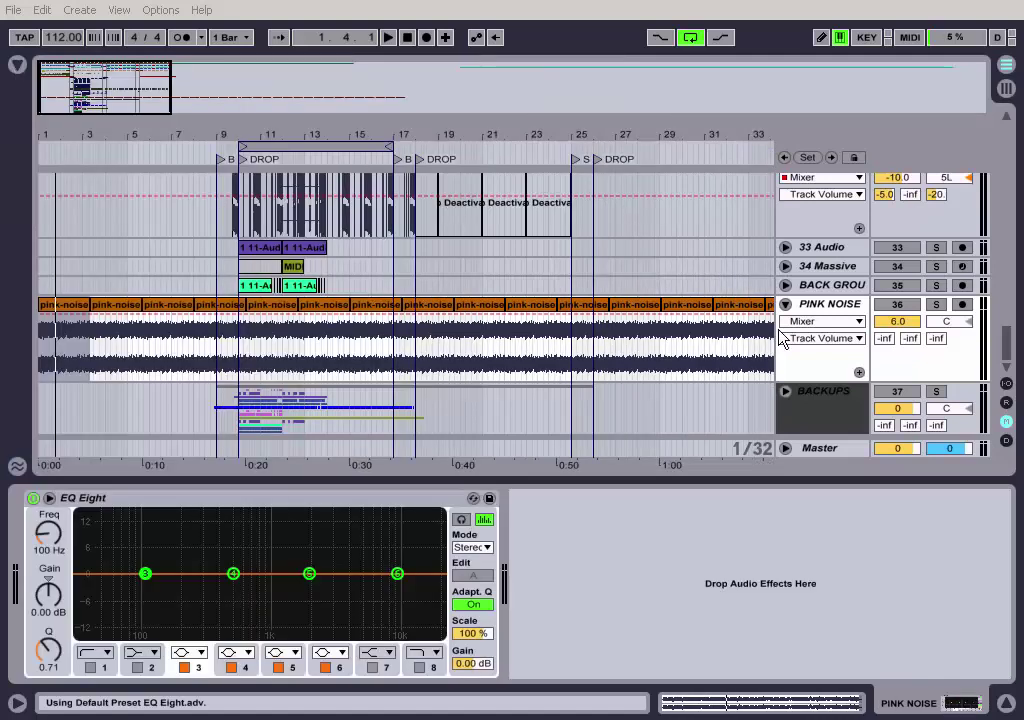
pyautogui.click(936, 304)
pyautogui.press('space')
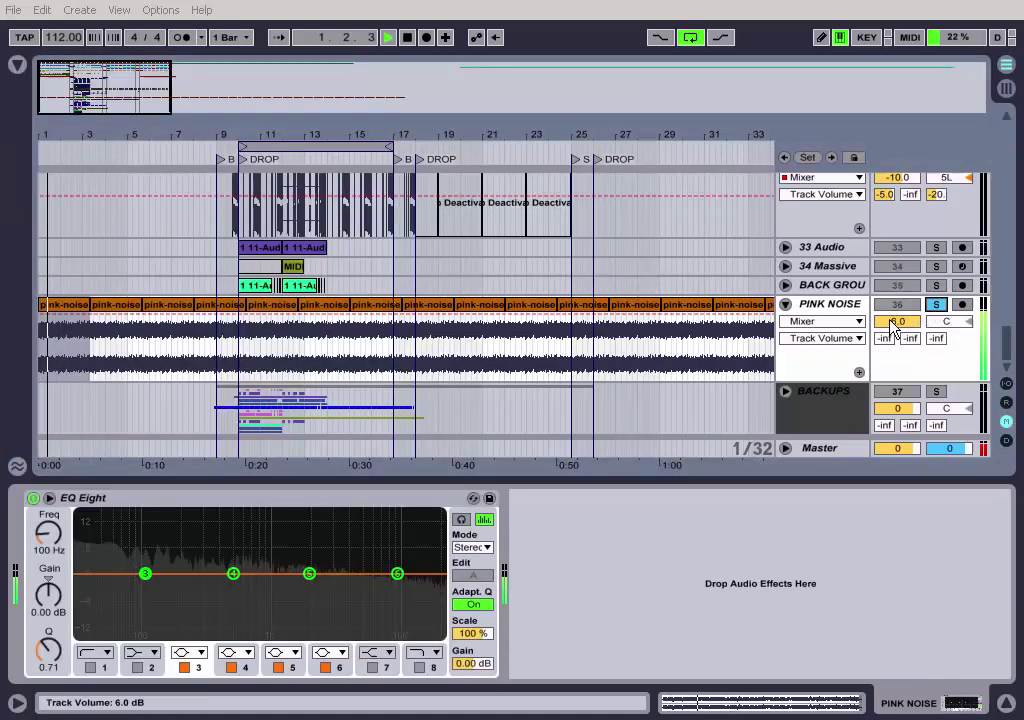
pyautogui.press('space')
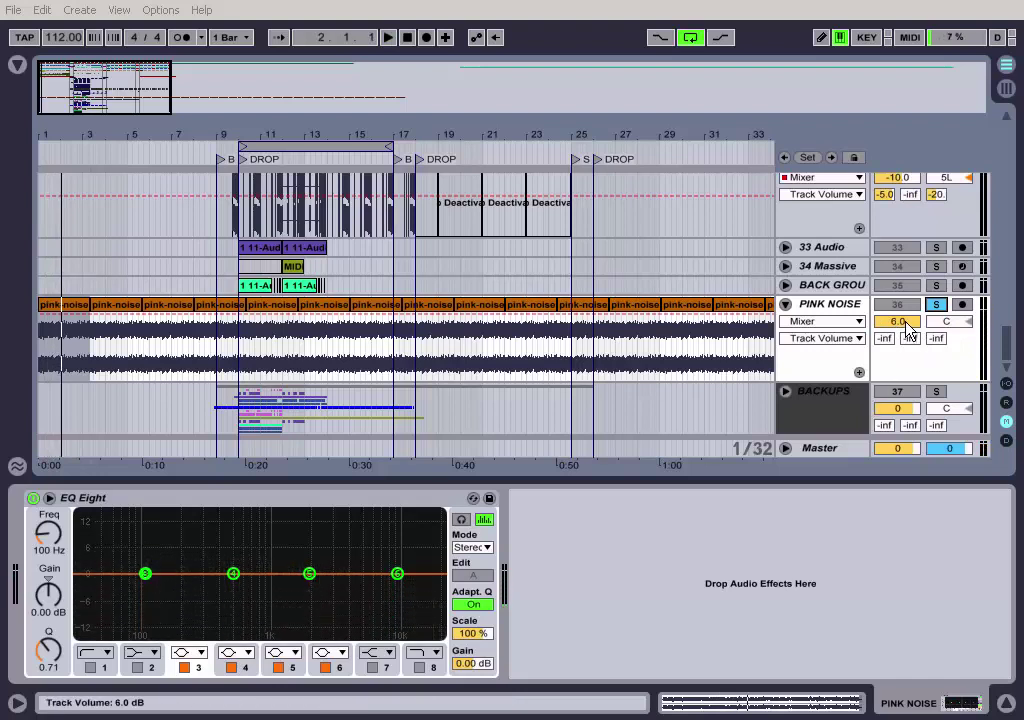
pyautogui.moveTo(888, 324); pyautogui.dragTo(910, 331)
# During playback, bring the PINK NOISE track volume back up to 6.0 dB.
pyautogui.press('space')
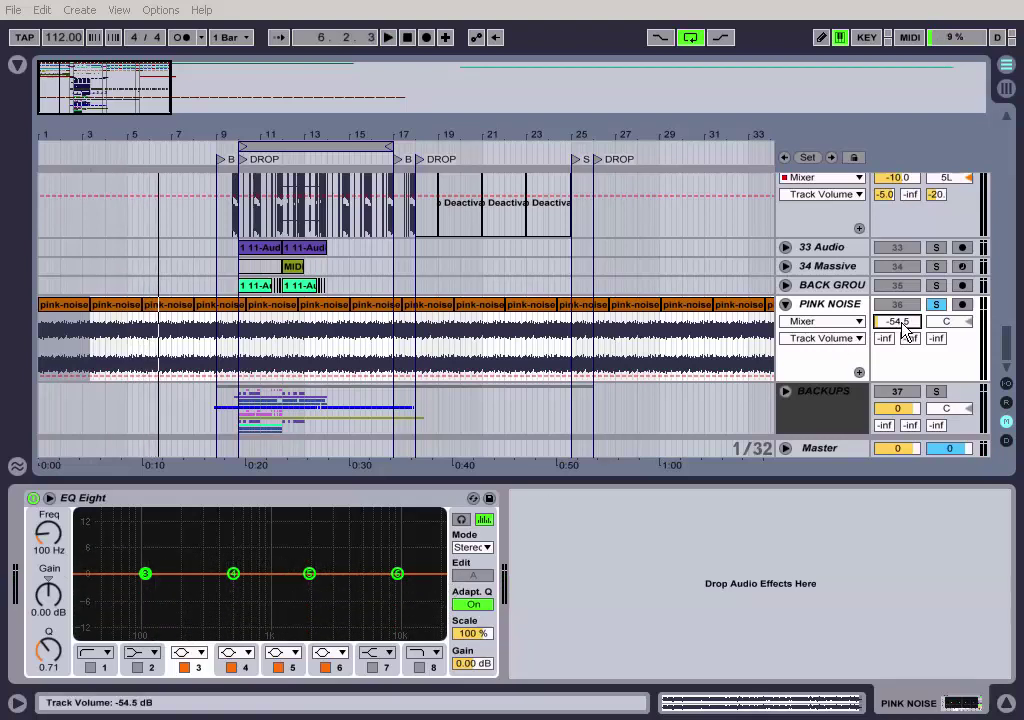
pyautogui.moveTo(905, 330); pyautogui.dragTo(905, 330)
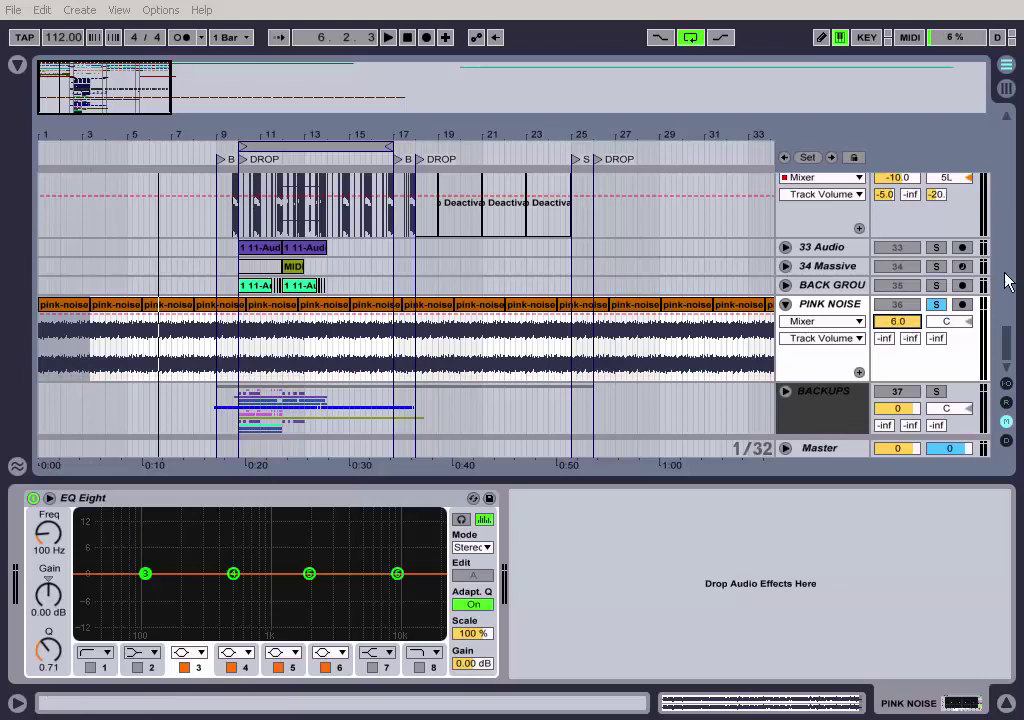
# Unsolo PINK NOISE and zoom the arrangement out to show the whole song.
pyautogui.click(936, 305)
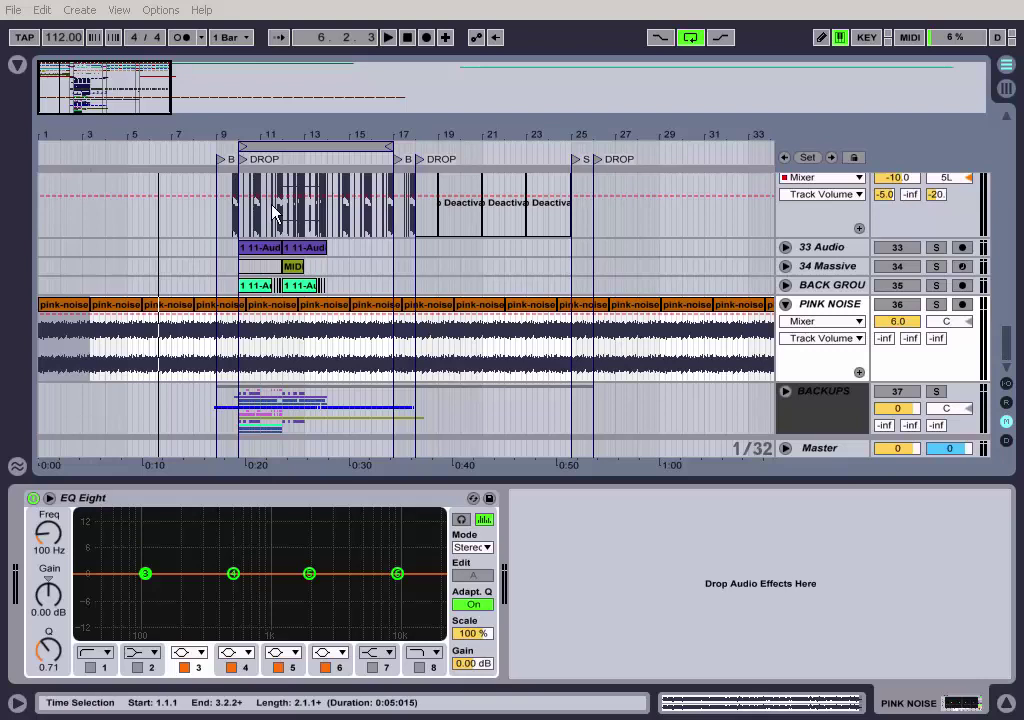
pyautogui.moveTo(133, 96); pyautogui.dragTo(133, 80)
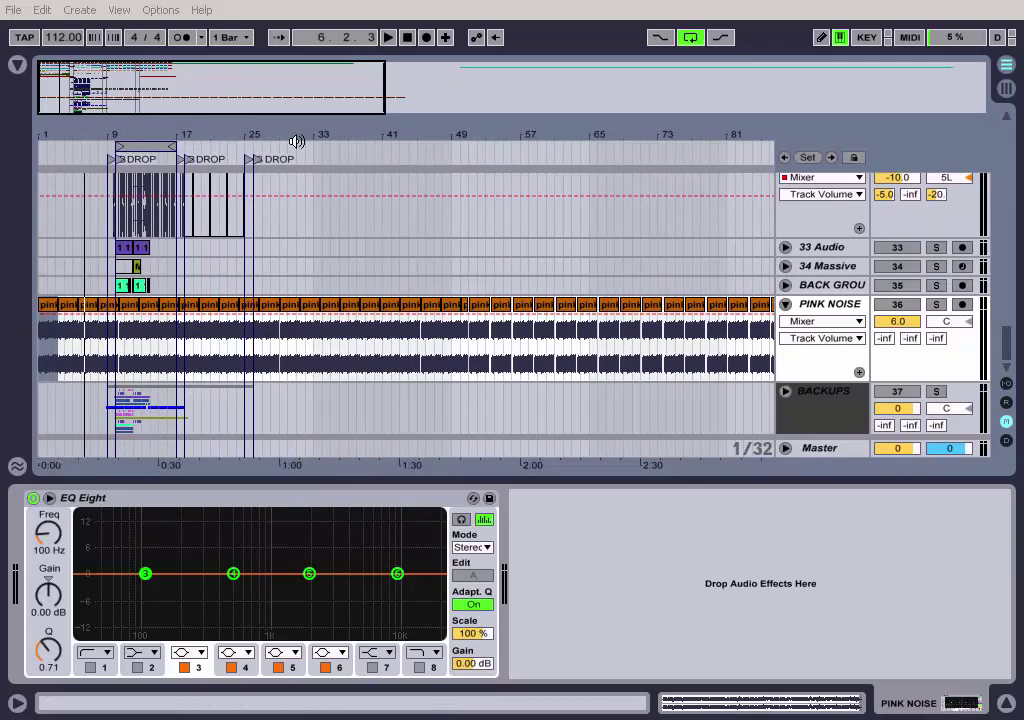
pyautogui.moveTo(297, 141); pyautogui.dragTo(293, 91)
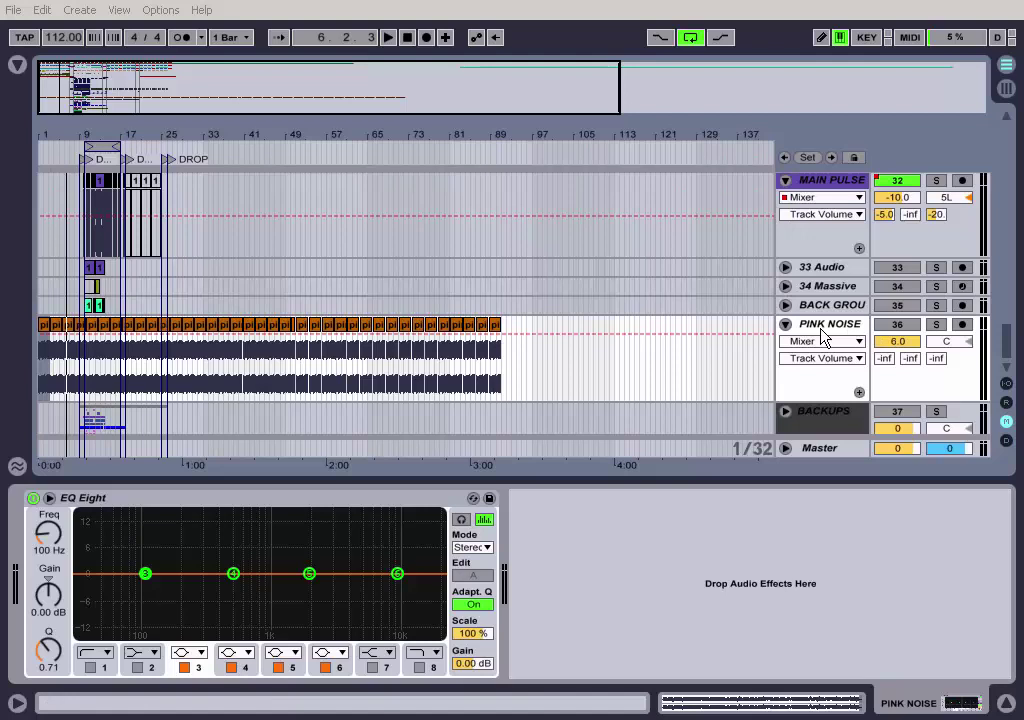
# Solo PINK NOISE and scroll the track list back to the top.
pyautogui.click(937, 325)
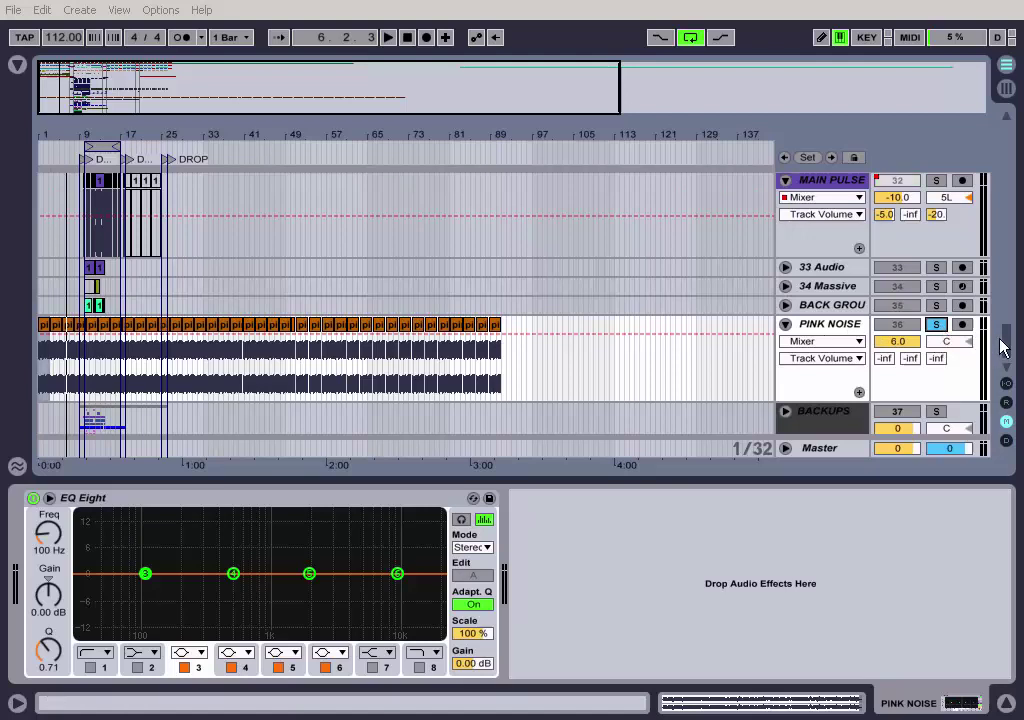
pyautogui.moveTo(1003, 345); pyautogui.dragTo(1008, 165)
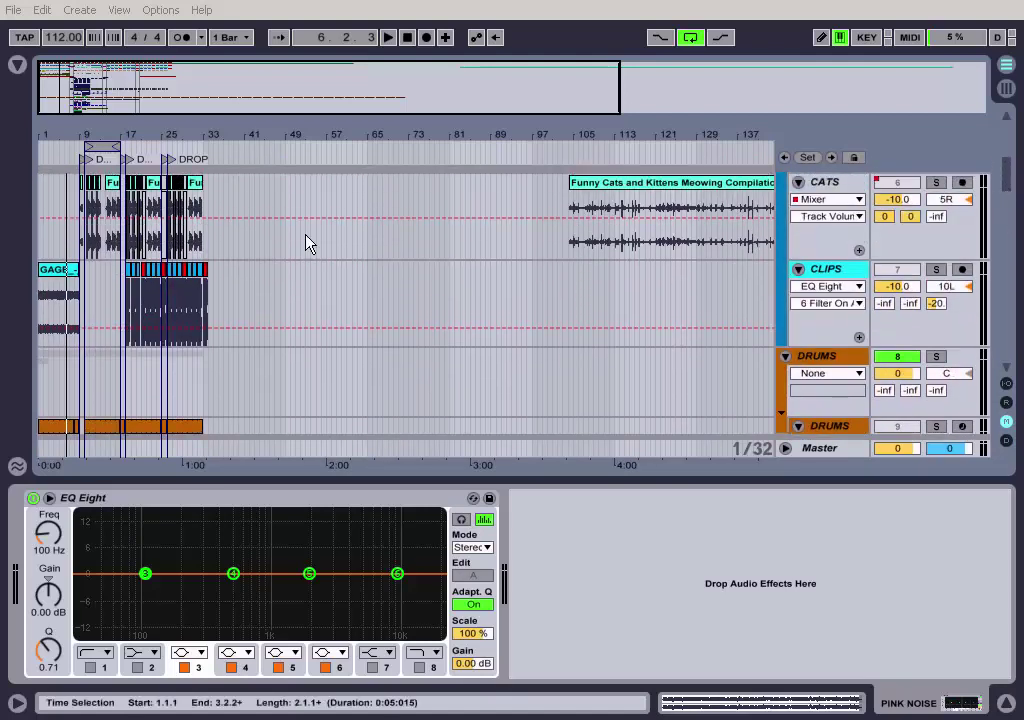
pyautogui.scroll(5, 340, 280)
pyautogui.scroll(2, 366, 315)
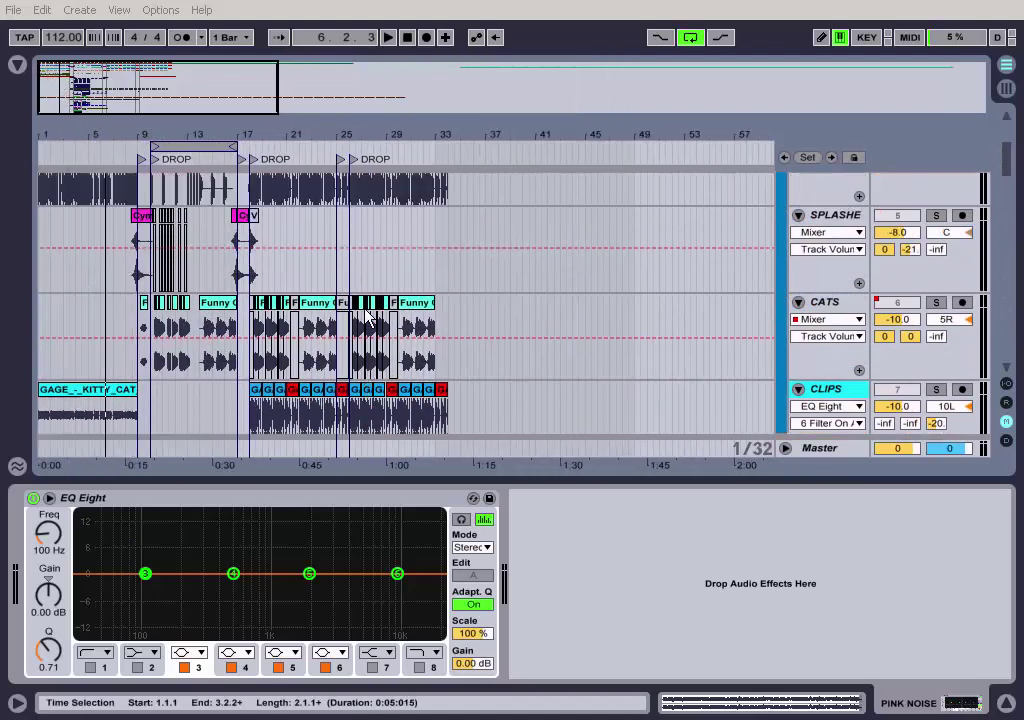
pyautogui.scroll(4, 366, 315)
# Solo CLIPS and select it to show its EQ Eight and Mix Gel chain.
pyautogui.click(938, 270)
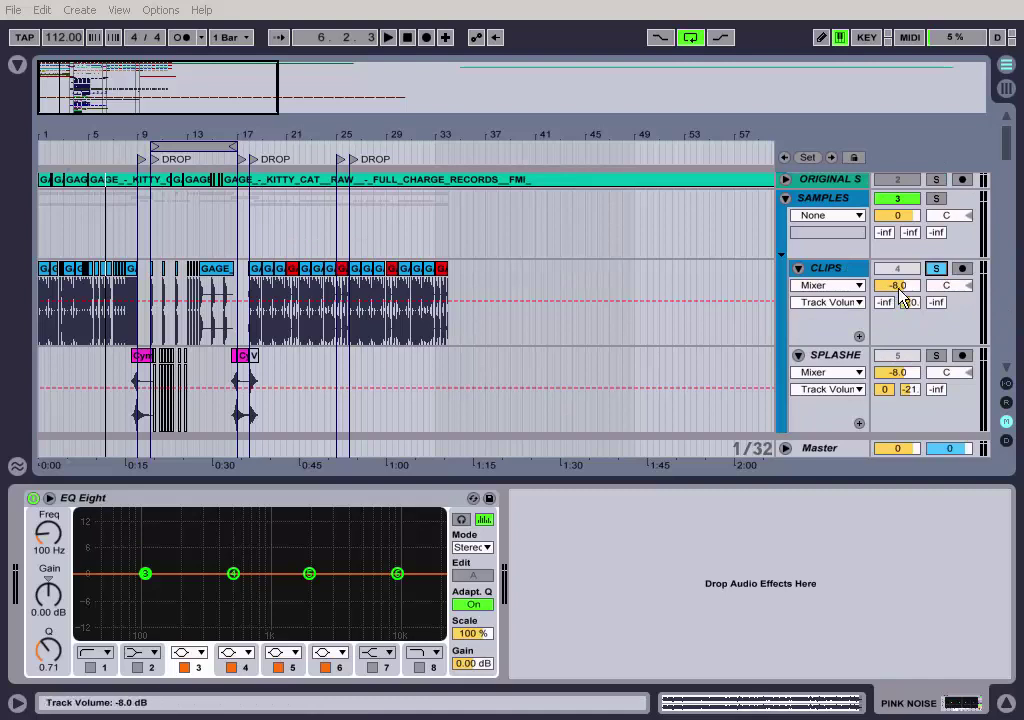
pyautogui.click(816, 268)
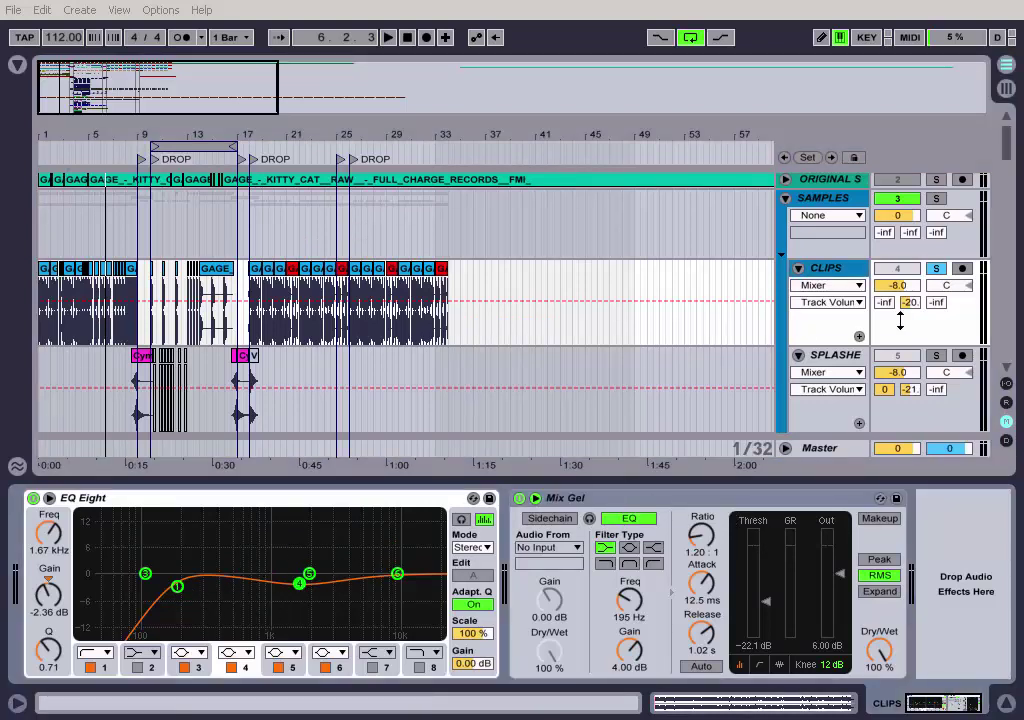
pyautogui.scroll(-5, 544, 309)
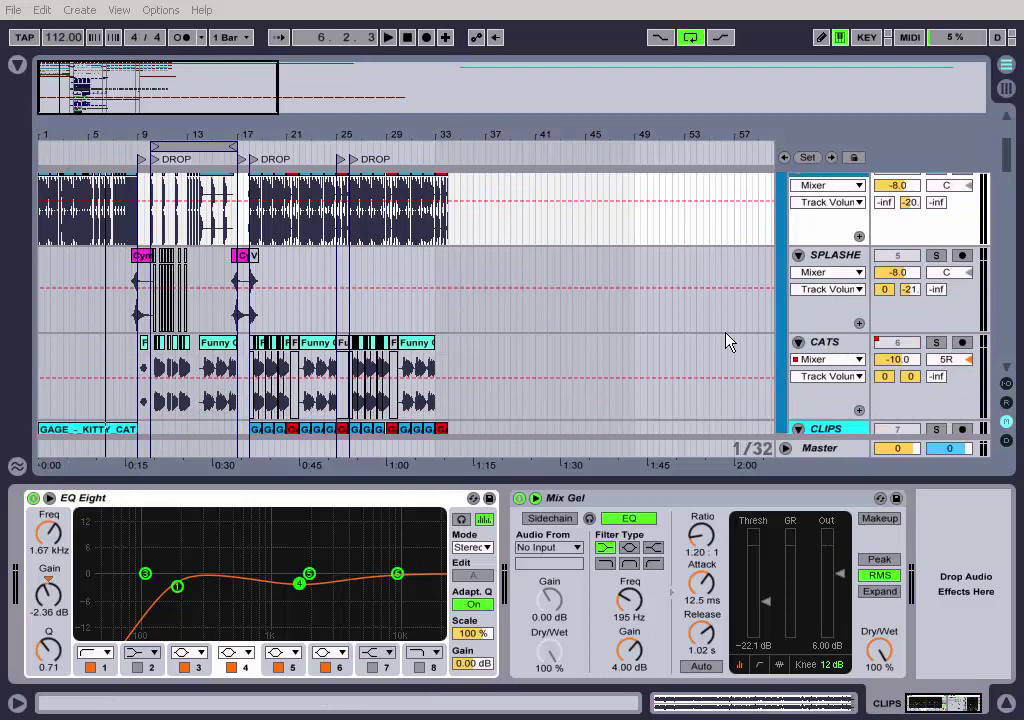
pyautogui.scroll(4, 703, 338)
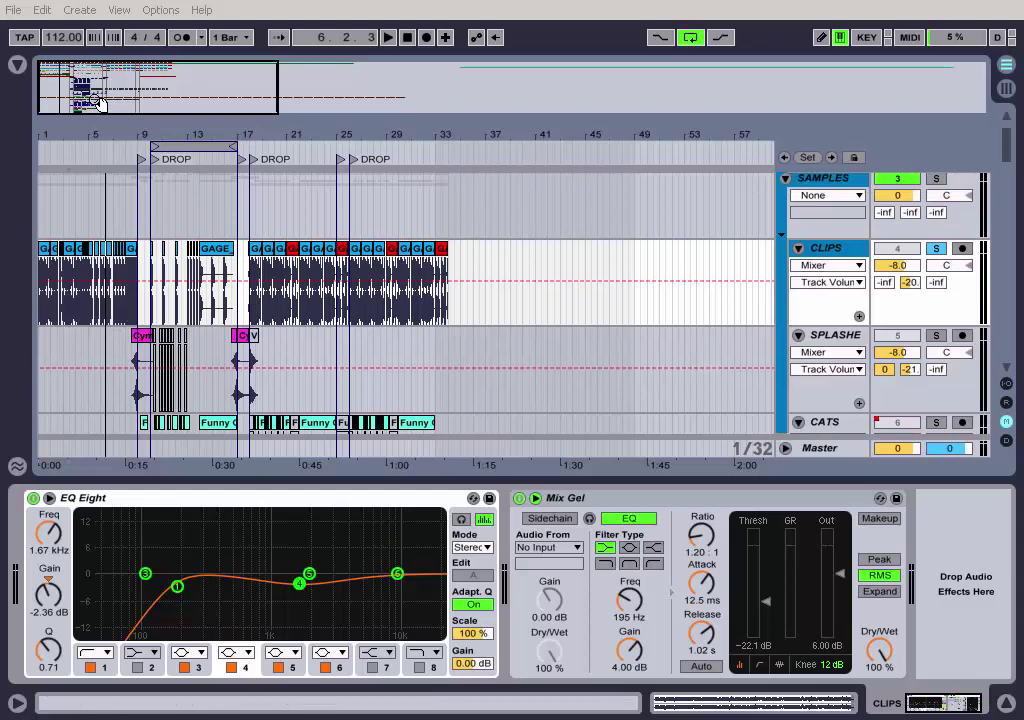
# Zoom in and move the loop brace from bars 9–17 to bars 1–9.
pyautogui.moveTo(88, 103); pyautogui.dragTo(88, 130)
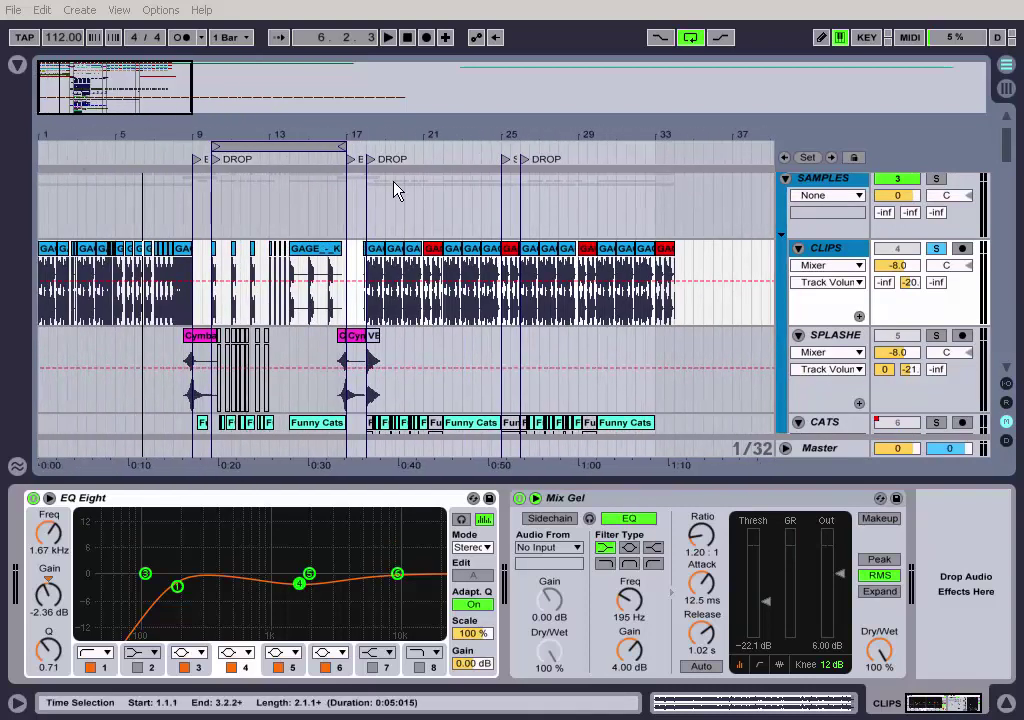
pyautogui.moveTo(287, 147); pyautogui.dragTo(190, 150)
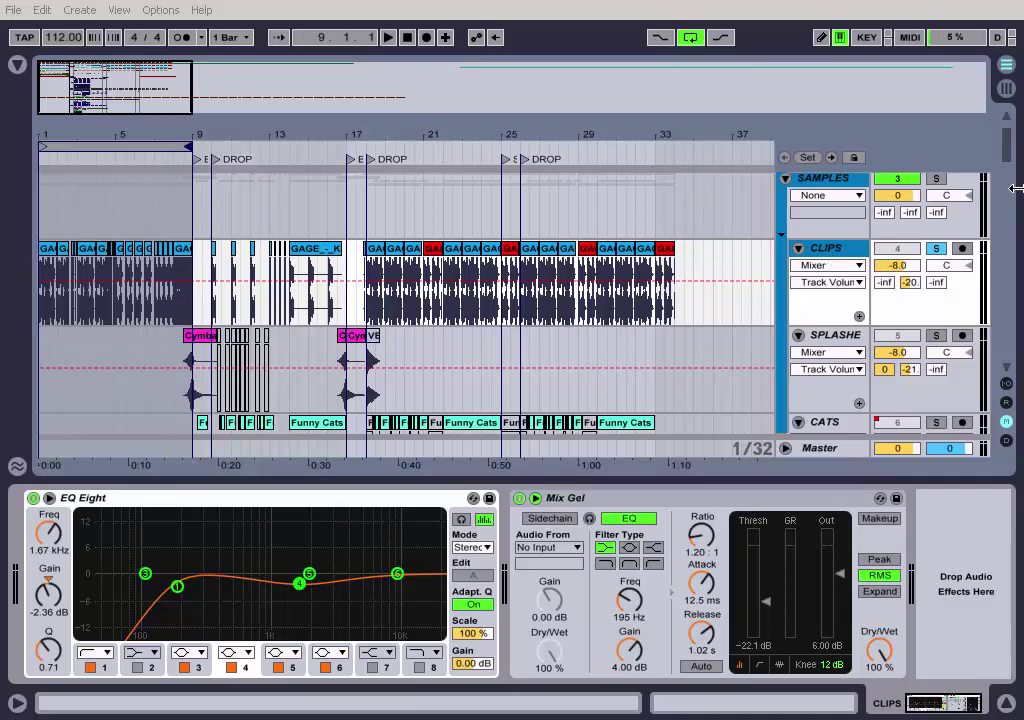
pyautogui.moveTo(1008, 155); pyautogui.dragTo(1007, 110)
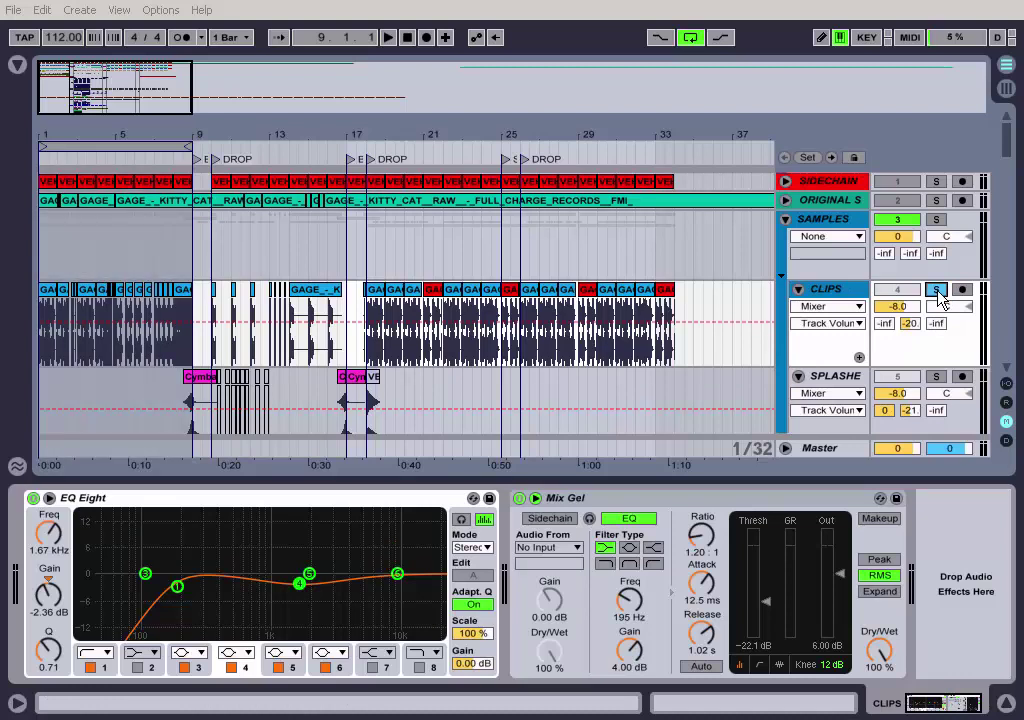
# Solo SPLASHE, zoom onto the opening bars, and reset CLIPS volume from -8.0 dB to 0 dB.
pyautogui.click(937, 377)
pyautogui.moveTo(1007, 150)
pyautogui.mouseDown()
pyautogui.moveTo(1006, 350)
pyautogui.moveTo(1008, 130)
pyautogui.mouseUp()
pyautogui.moveTo(49, 80); pyautogui.dragTo(49, 92)
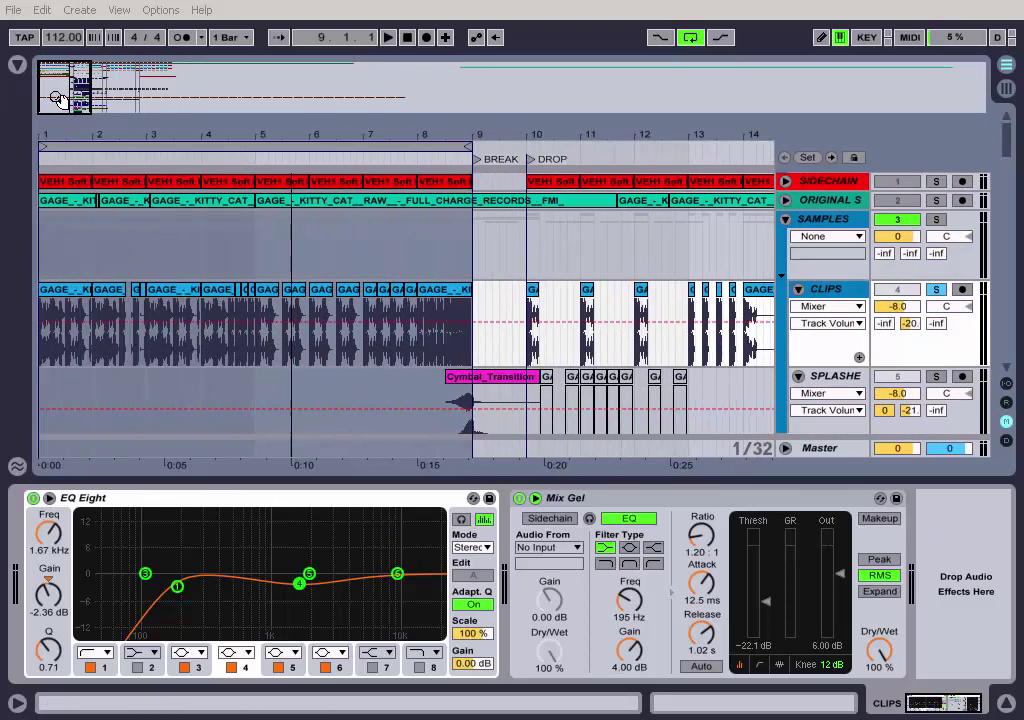
pyautogui.click(896, 309)
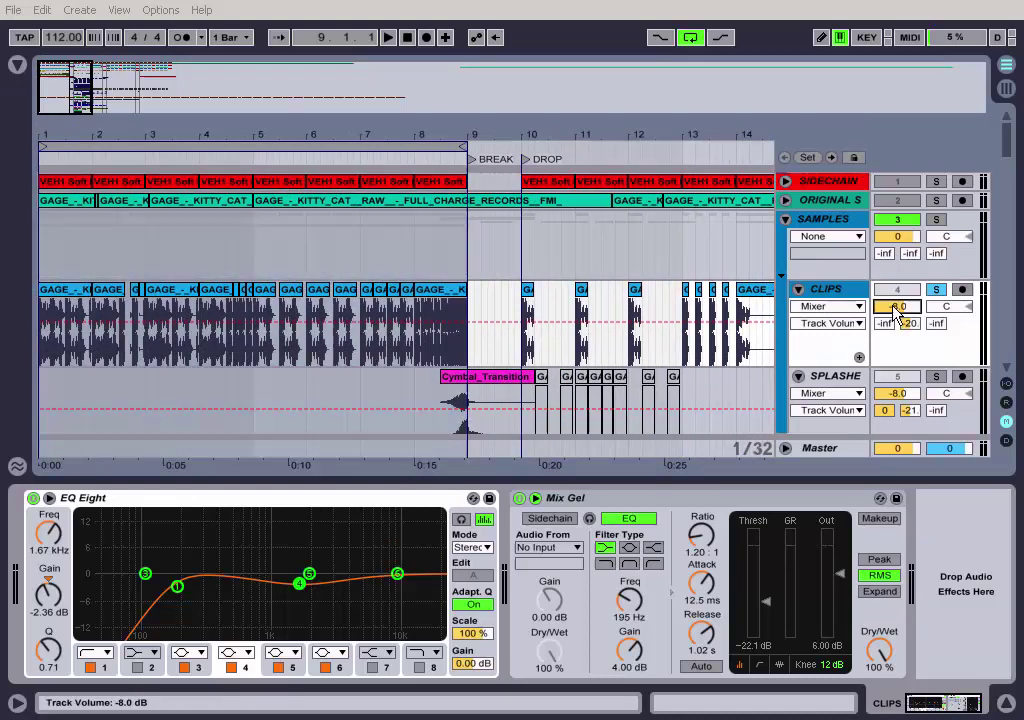
pyautogui.press('Delete')
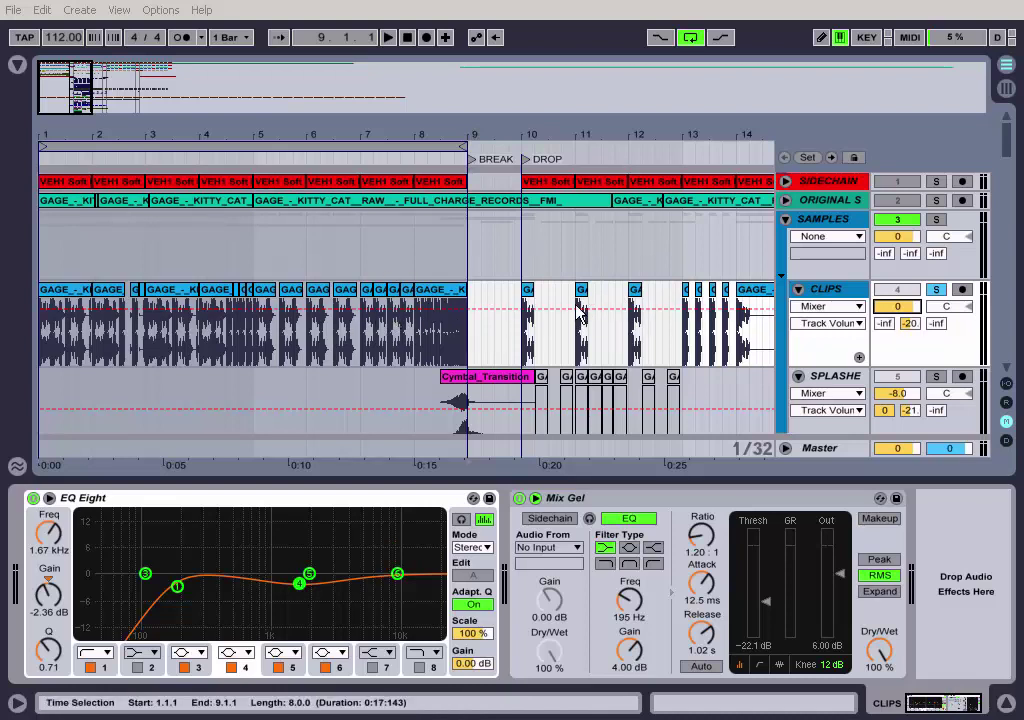
# Play from the start, scrolling the CLIPS volume down to about -8 dB and back up.
pyautogui.click(62, 155)
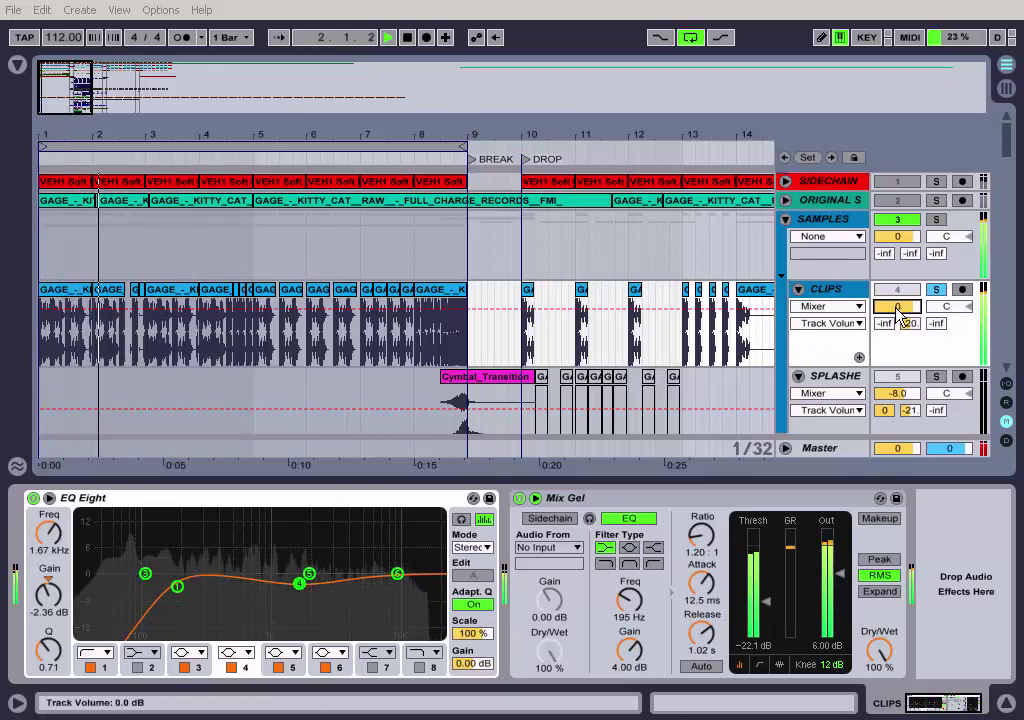
pyautogui.scroll(-2, 897, 313)
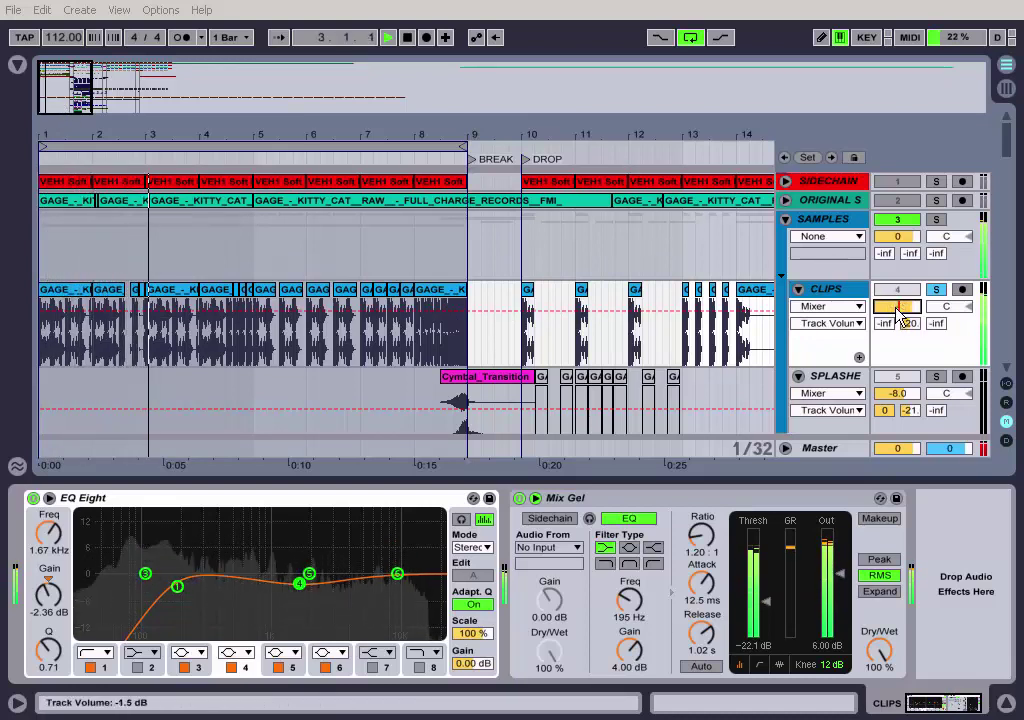
pyautogui.scroll(-5, 897, 313)
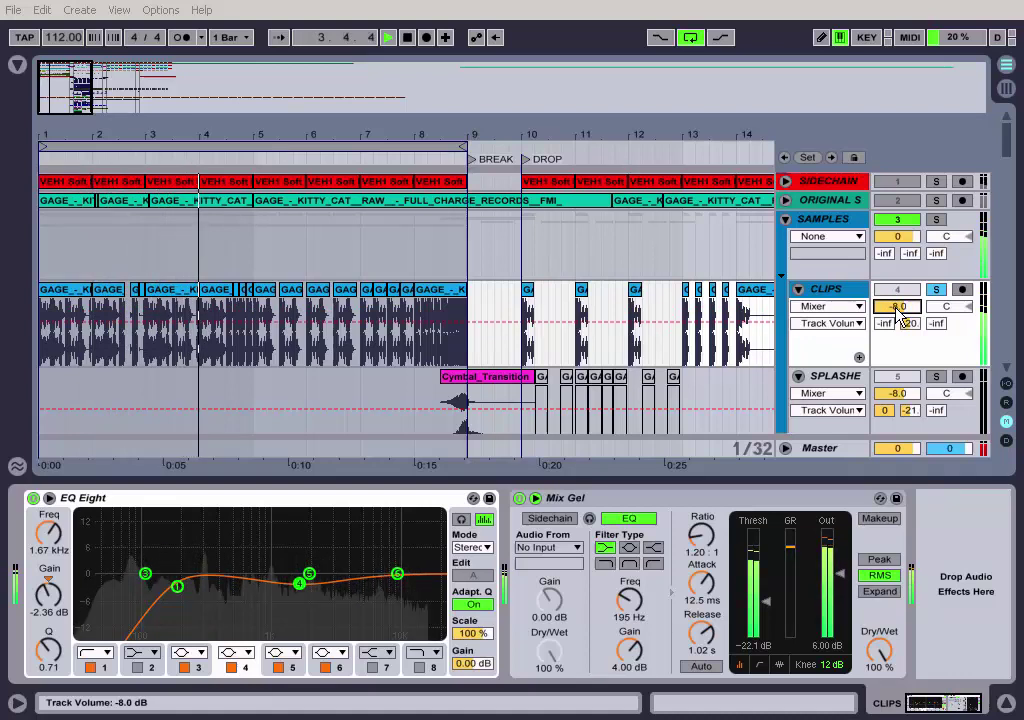
pyautogui.scroll(-2, 897, 313)
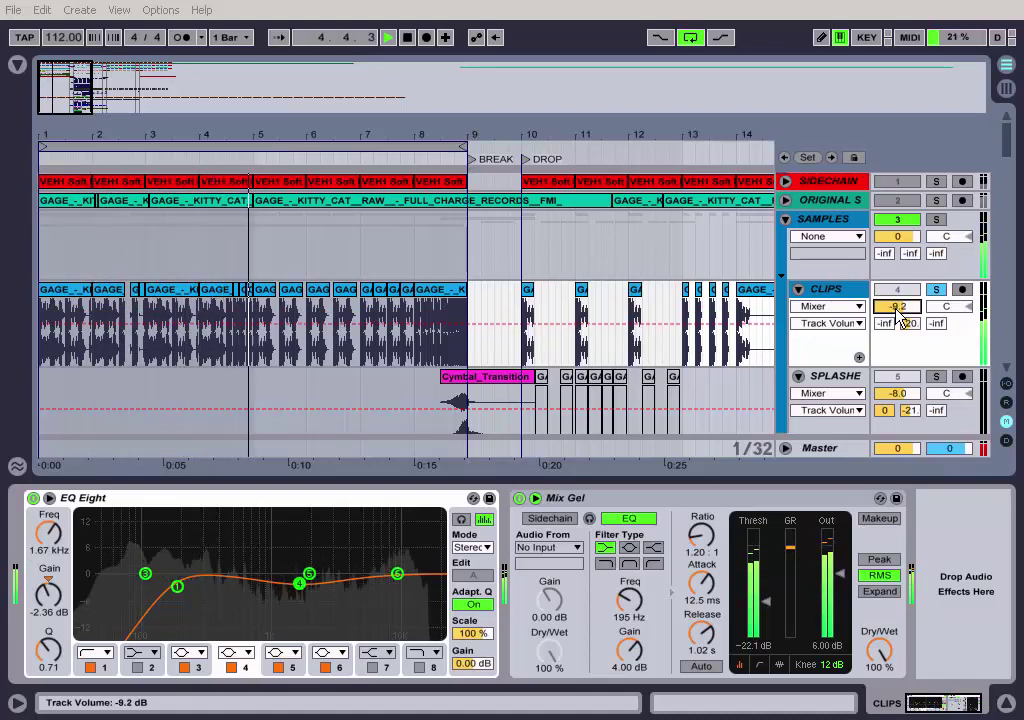
pyautogui.scroll(1, 897, 313)
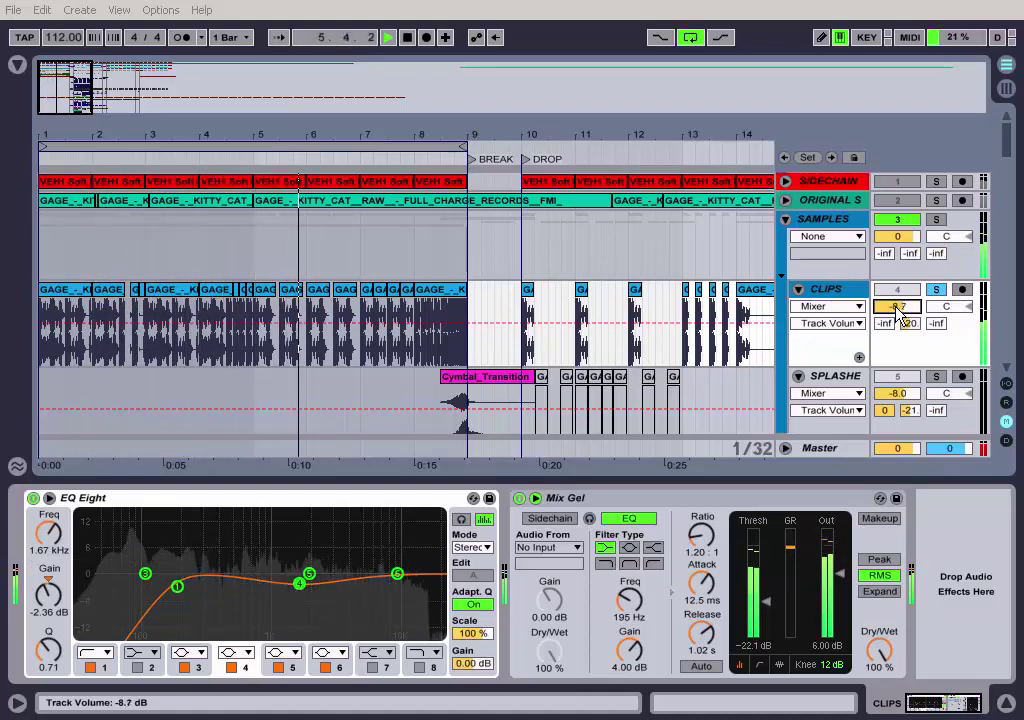
pyautogui.scroll(2, 897, 313)
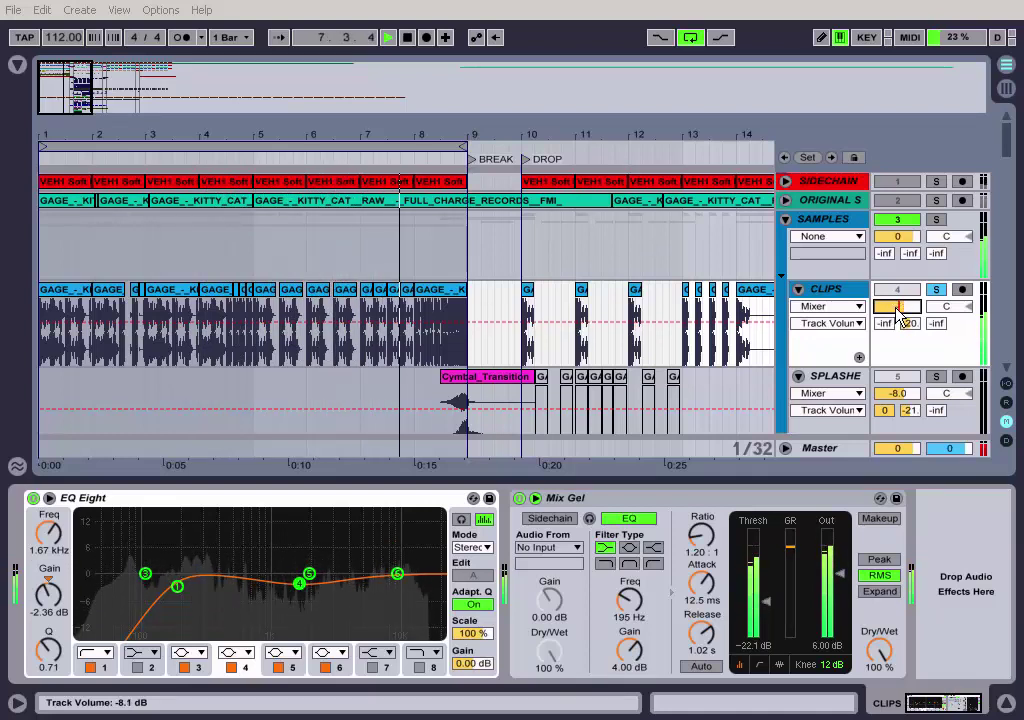
pyautogui.scroll(1, 897, 313)
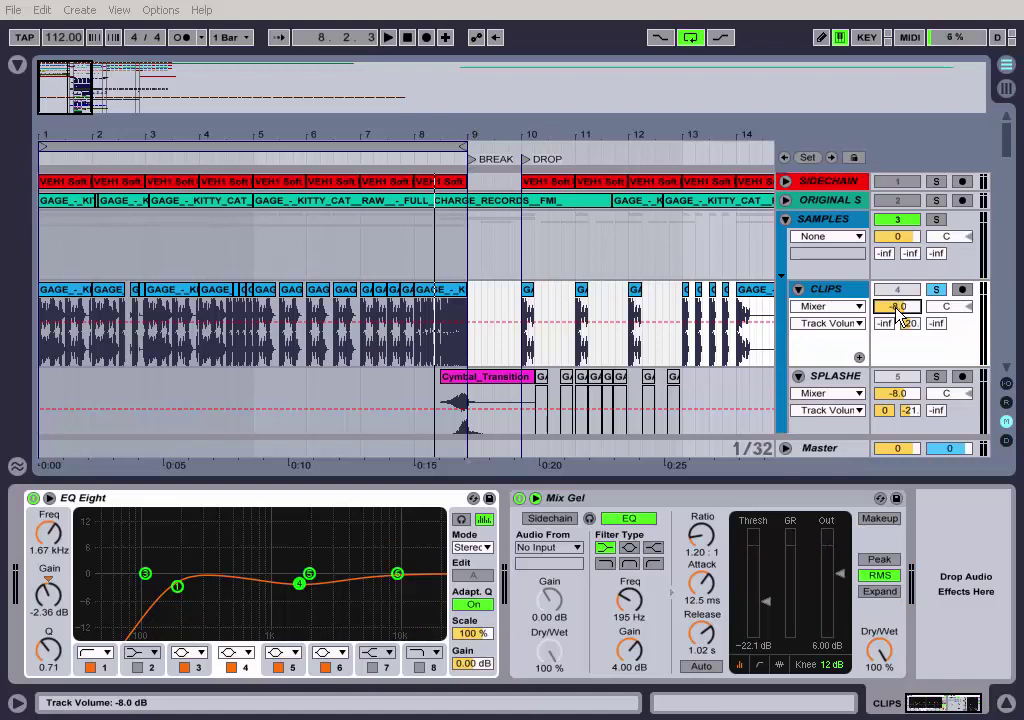
# Set CLIPS volume to about -8 dB, zoom to bars 1–9, and expand the EQ Eight display.
pyautogui.press('Return')
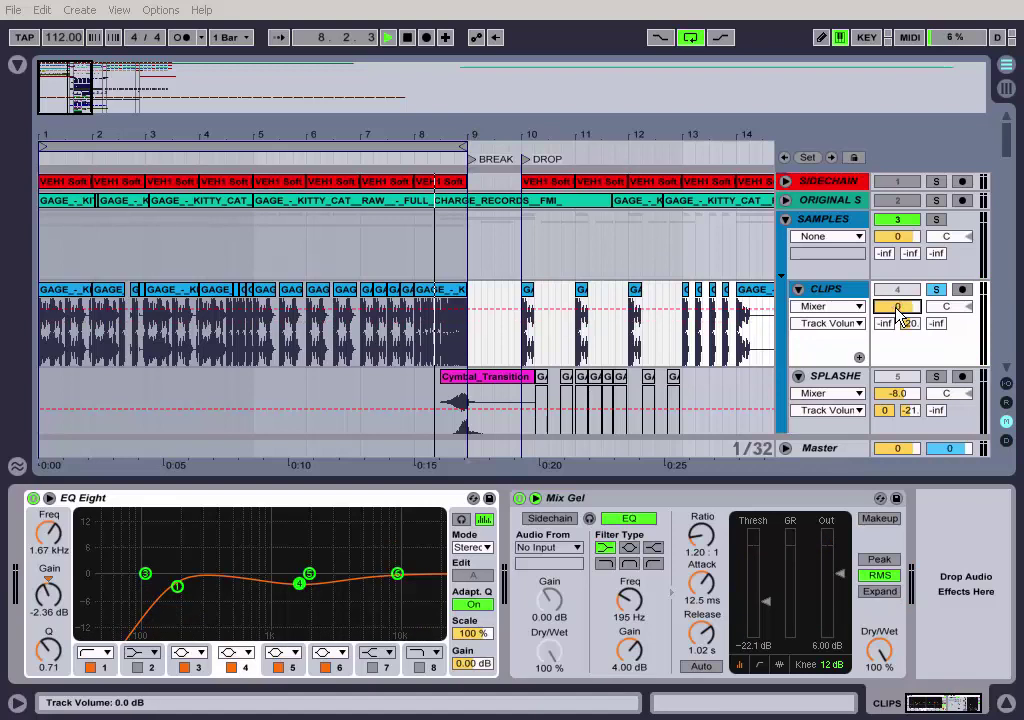
pyautogui.scroll(-3, 898, 314)
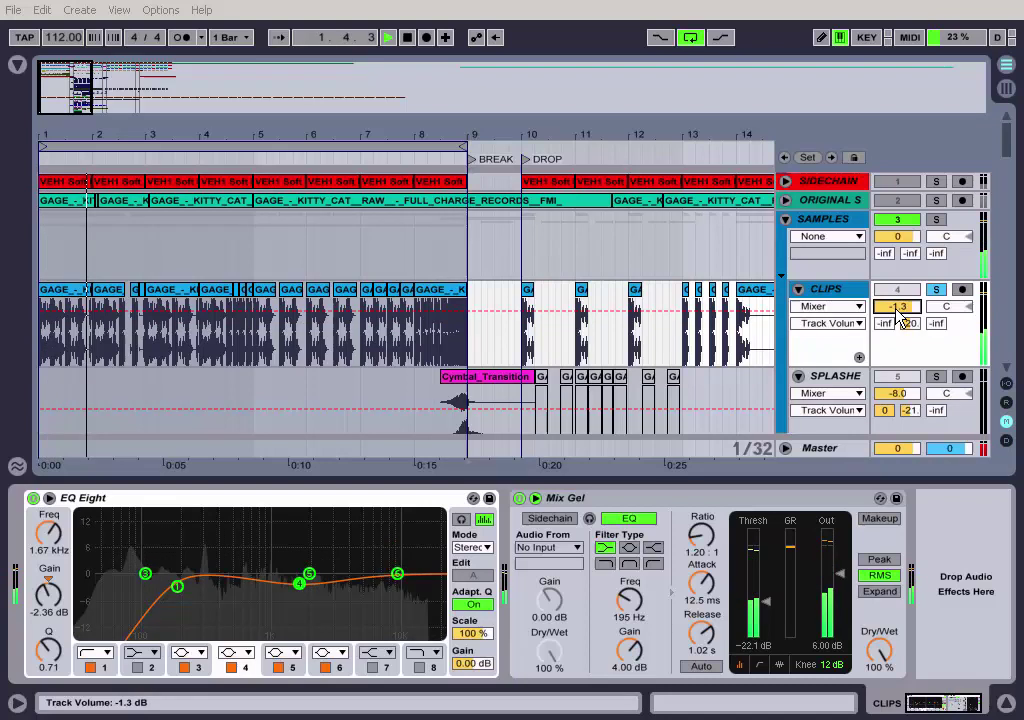
pyautogui.scroll(-6, 898, 315)
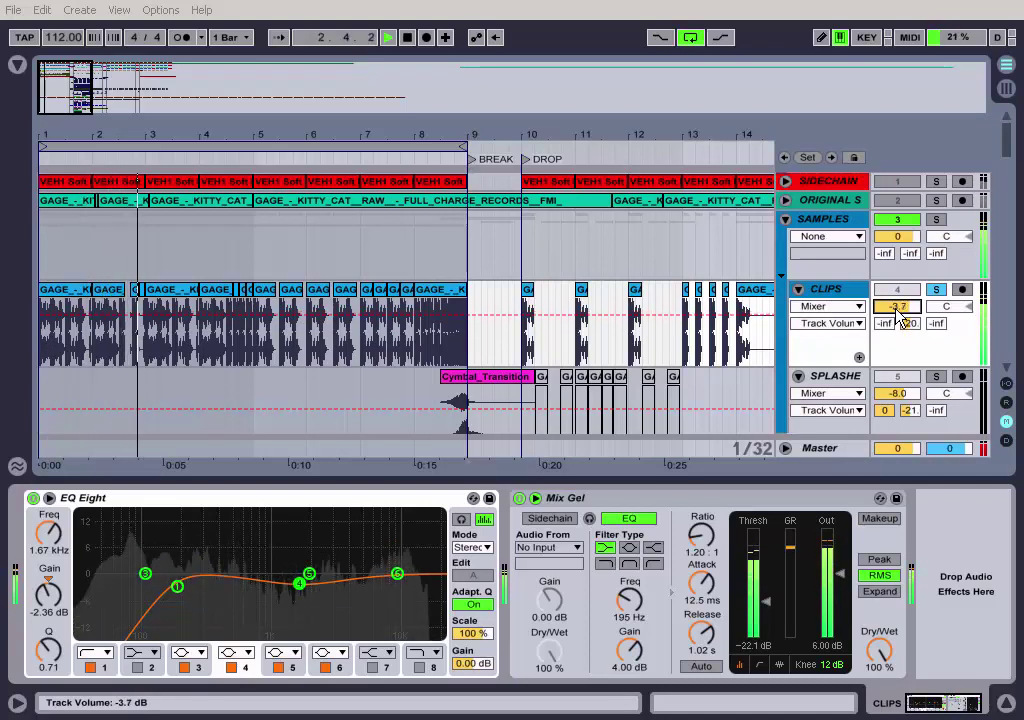
pyautogui.scroll(-5, 898, 314)
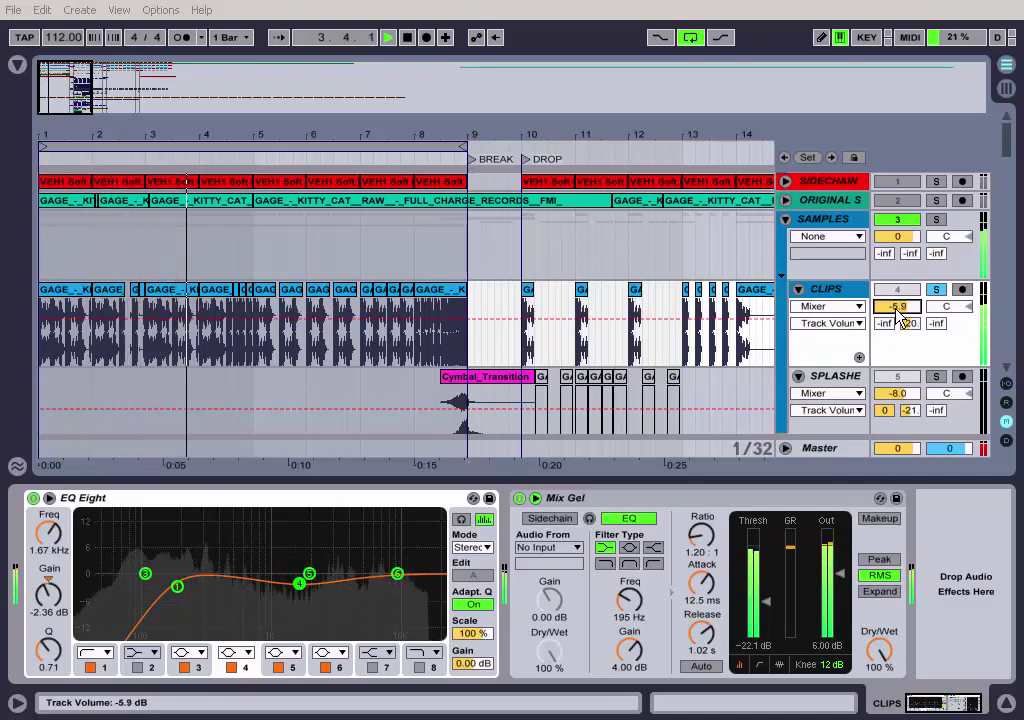
pyautogui.scroll(-4, 898, 314)
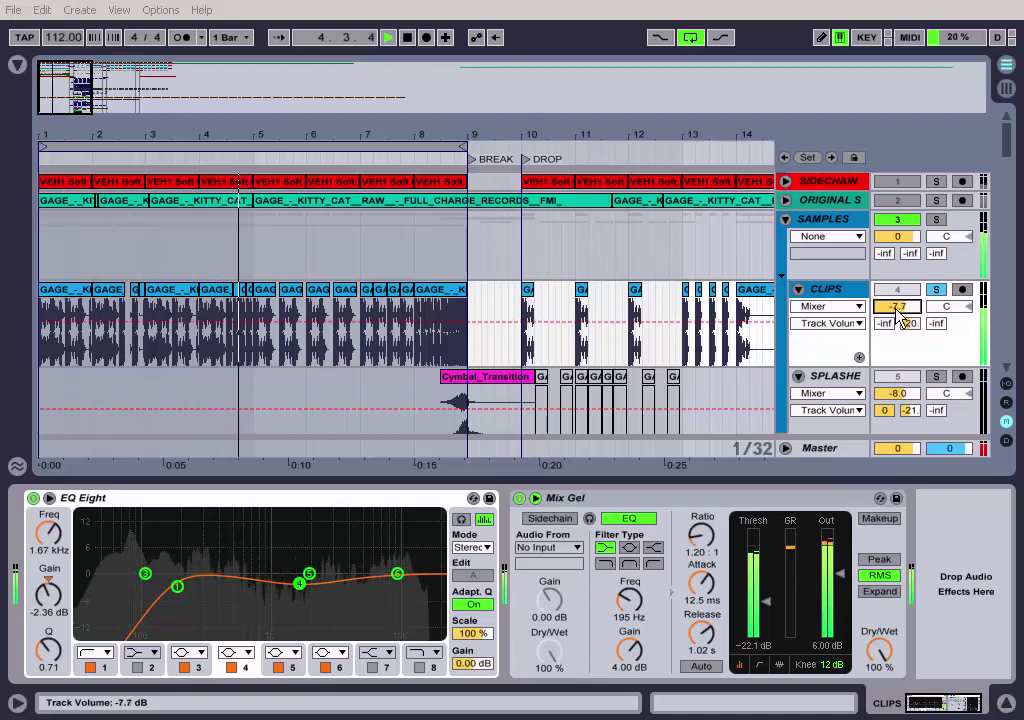
pyautogui.scroll(-1, 898, 314)
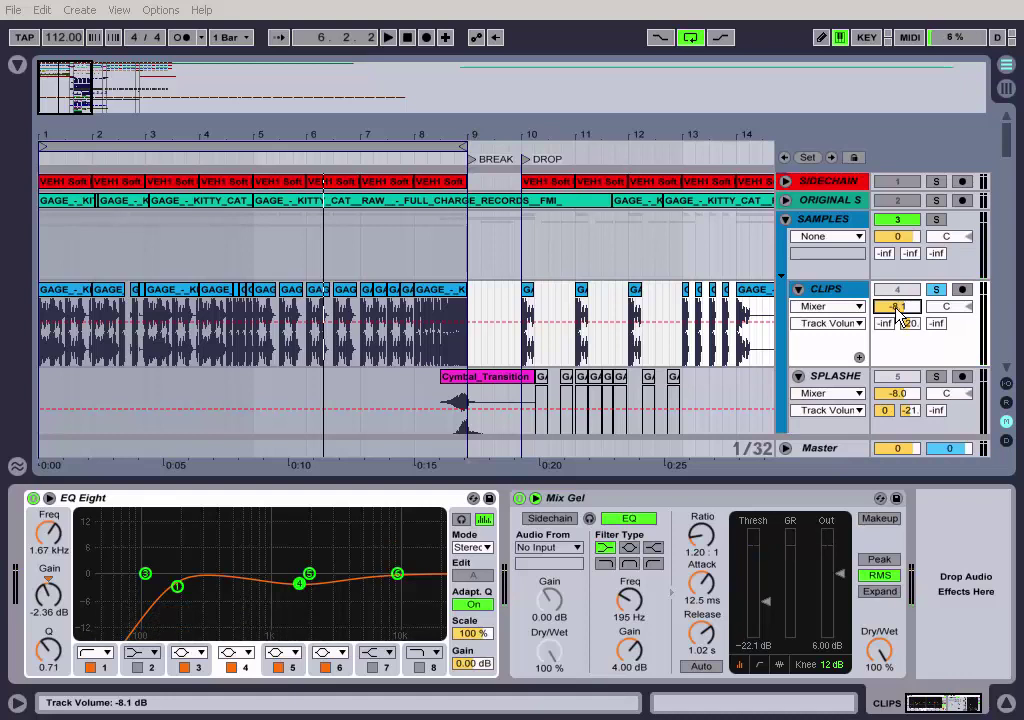
pyautogui.scroll(-4, 898, 314)
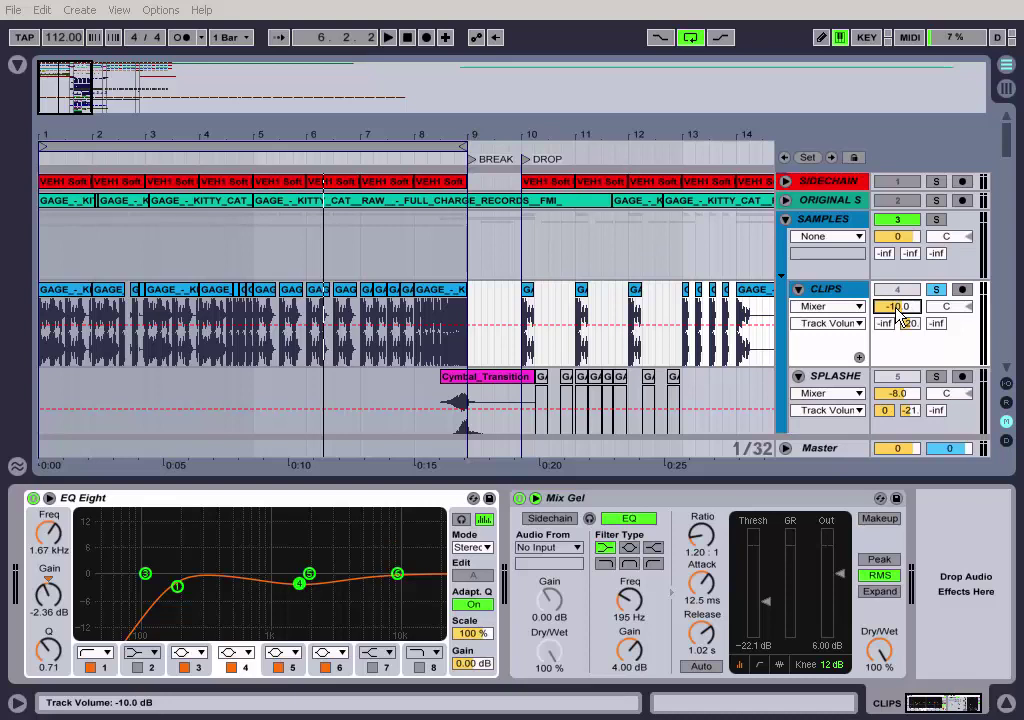
pyautogui.scroll(4, 897, 307)
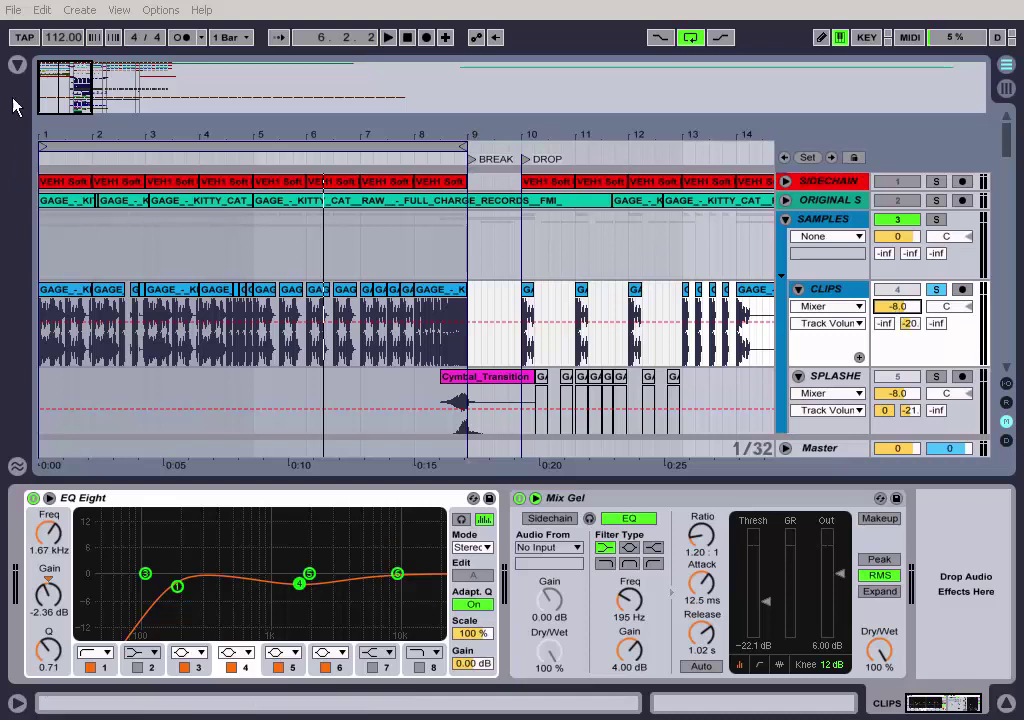
pyautogui.moveTo(42, 68); pyautogui.dragTo(90, 118)
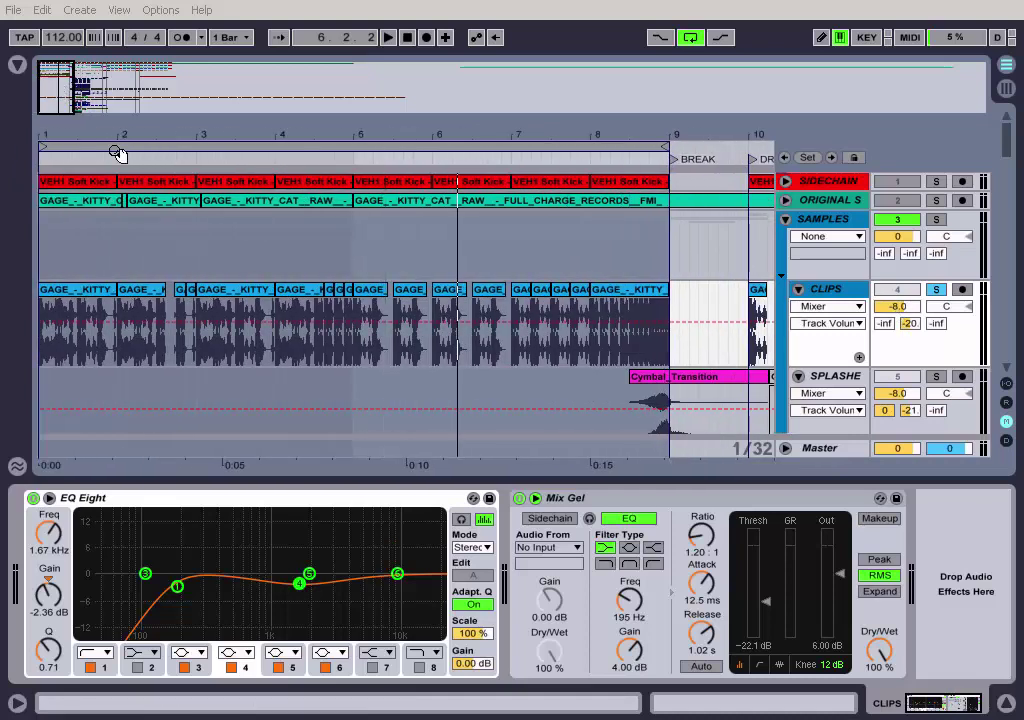
pyautogui.click(49, 497)
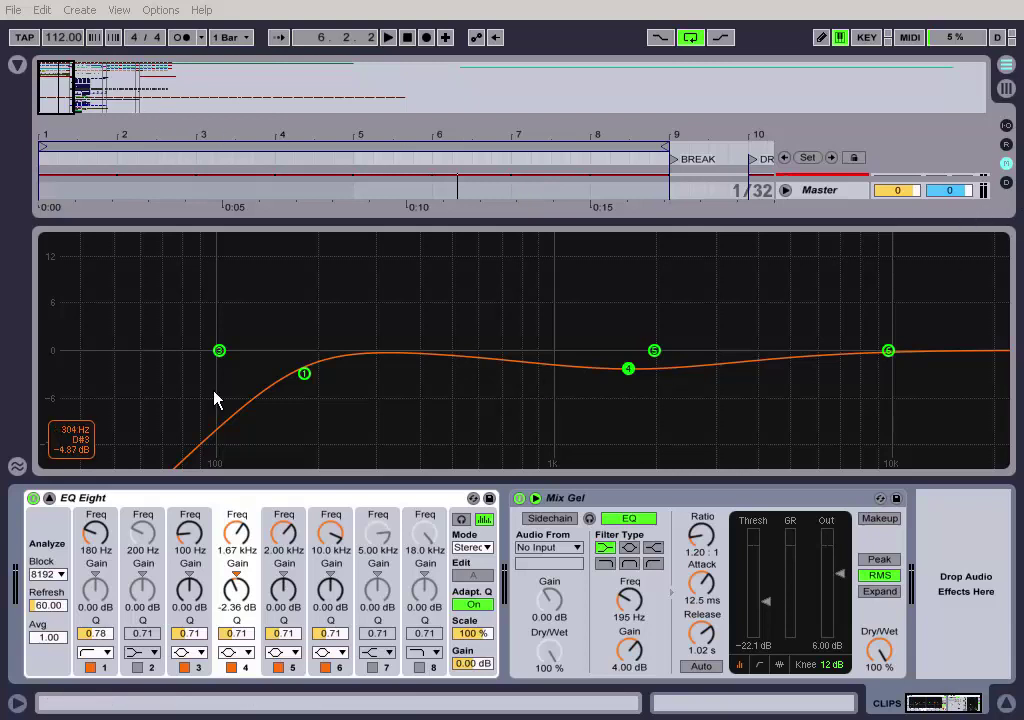
pyautogui.click(49, 498)
pyautogui.scroll(-10, 815, 370)
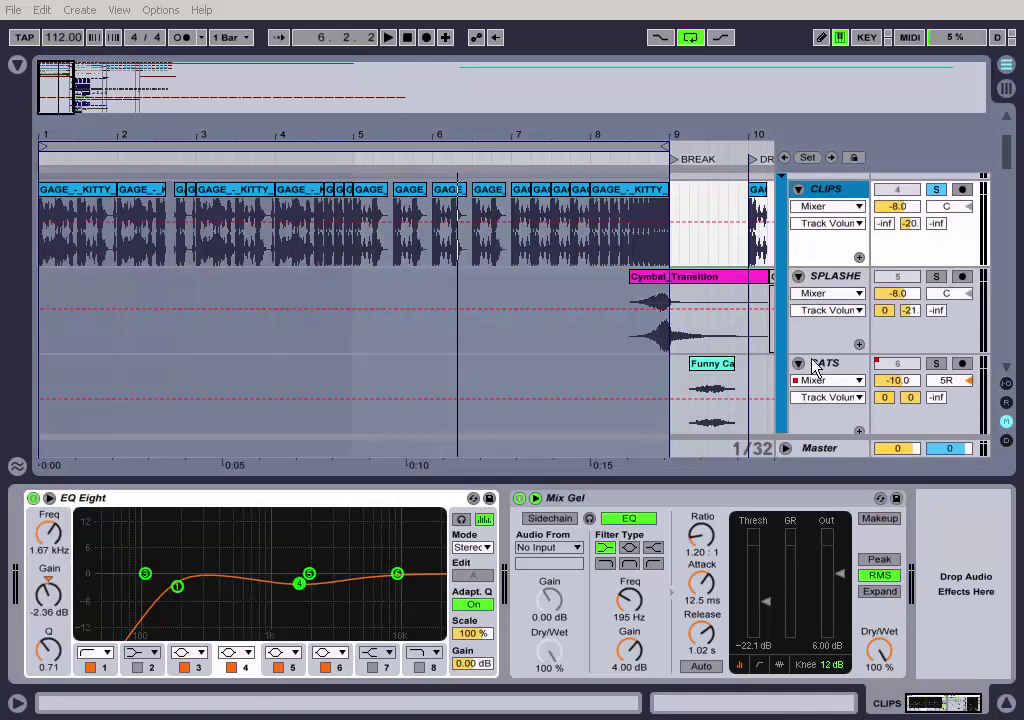
pyautogui.scroll(-15, 867, 383)
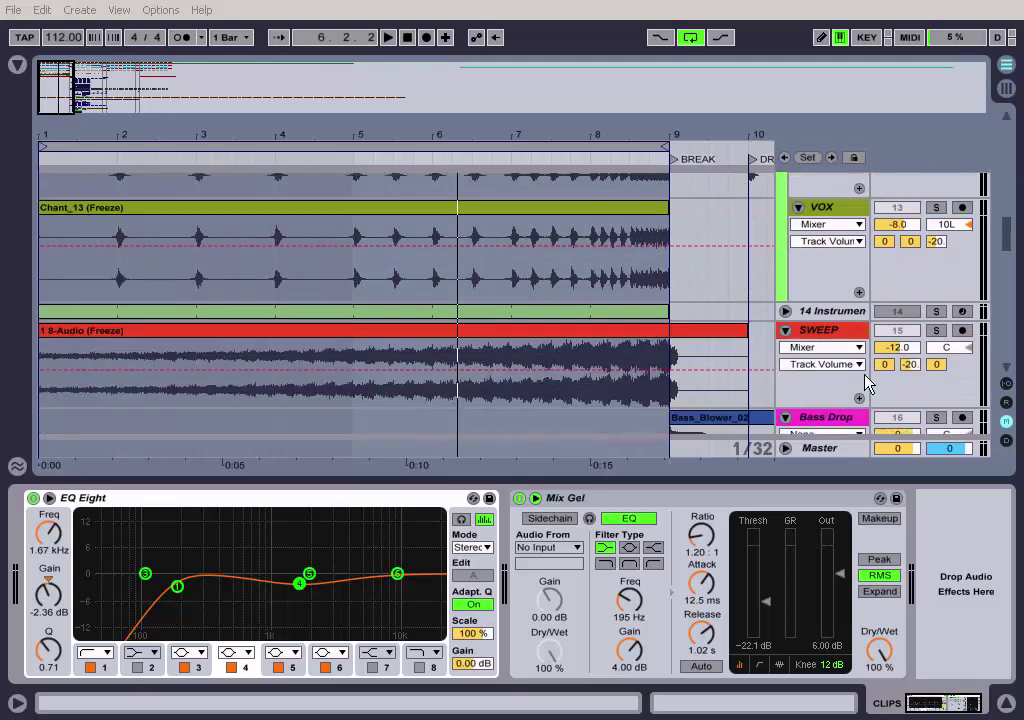
pyautogui.scroll(-8, 867, 383)
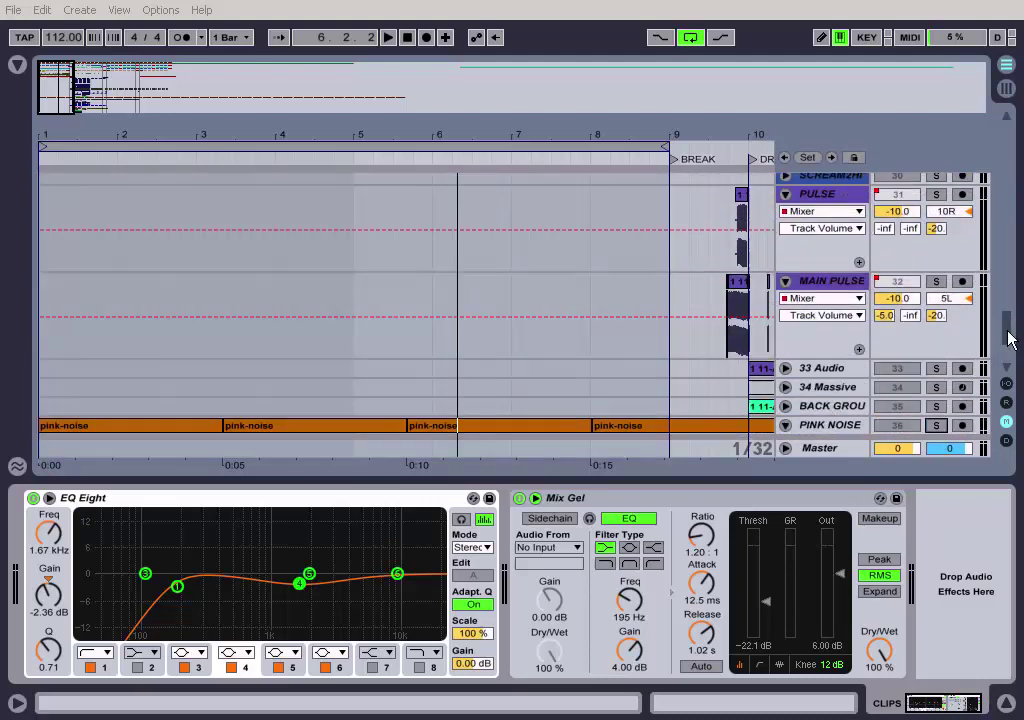
pyautogui.moveTo(1008, 338); pyautogui.dragTo(1010, 148)
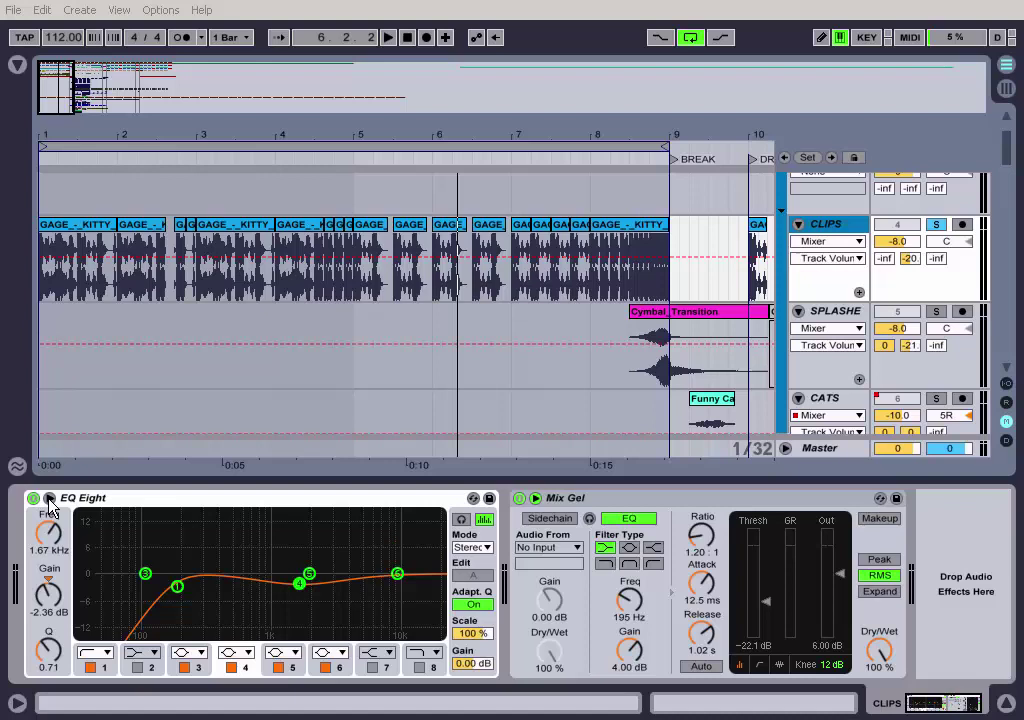
pyautogui.press('space')
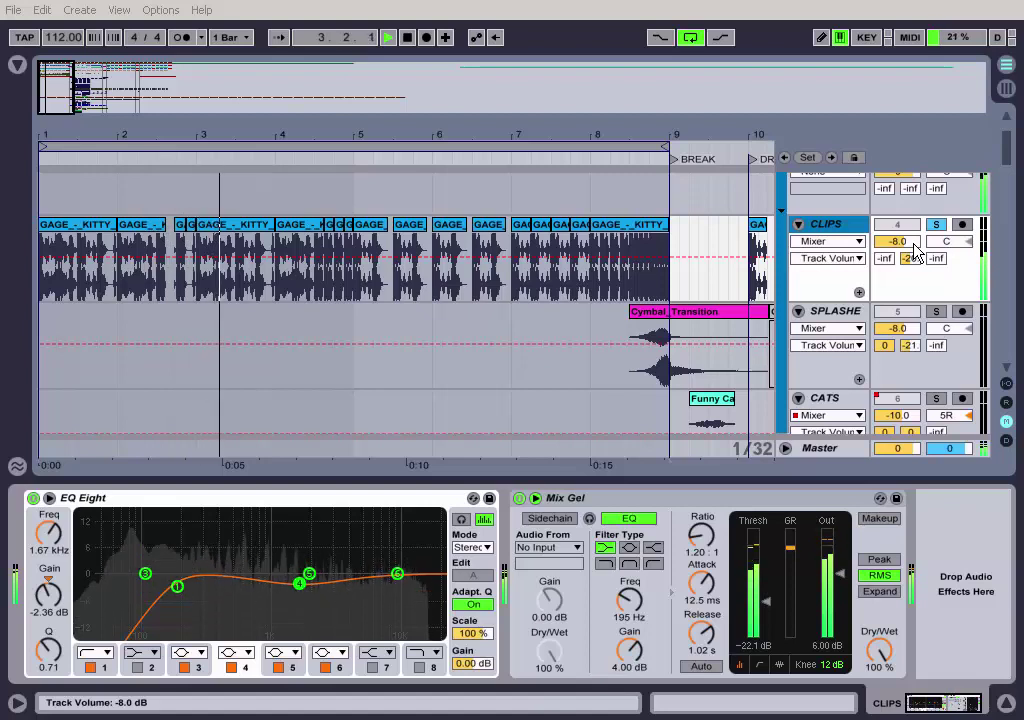
pyautogui.press('space')
pyautogui.click(461, 519)
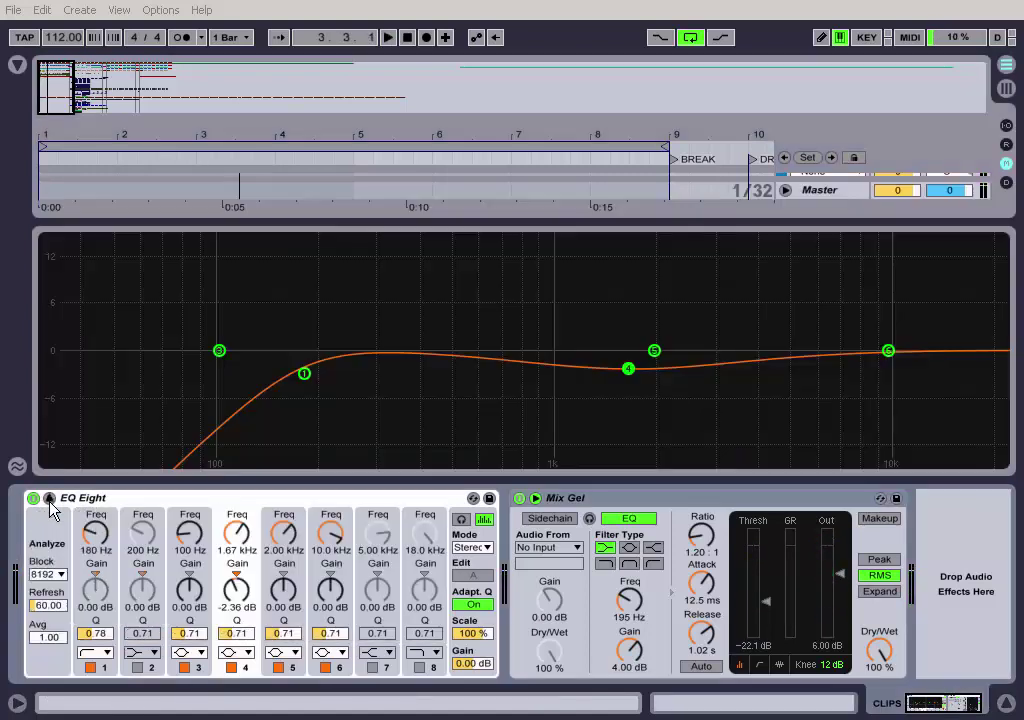
pyautogui.press('space')
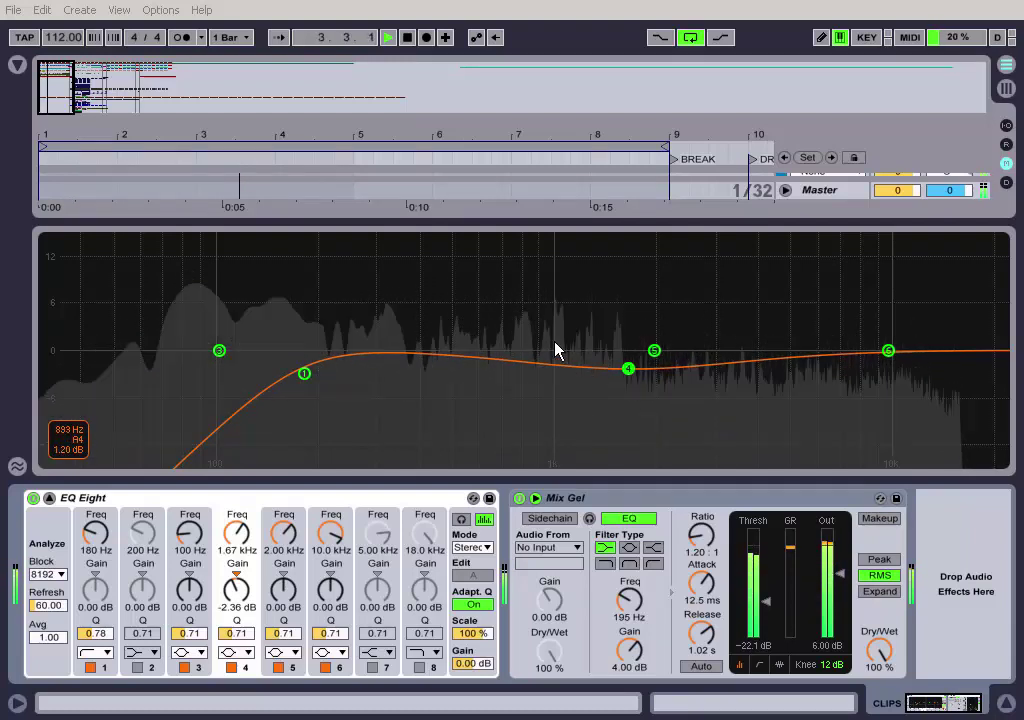
pyautogui.press('space')
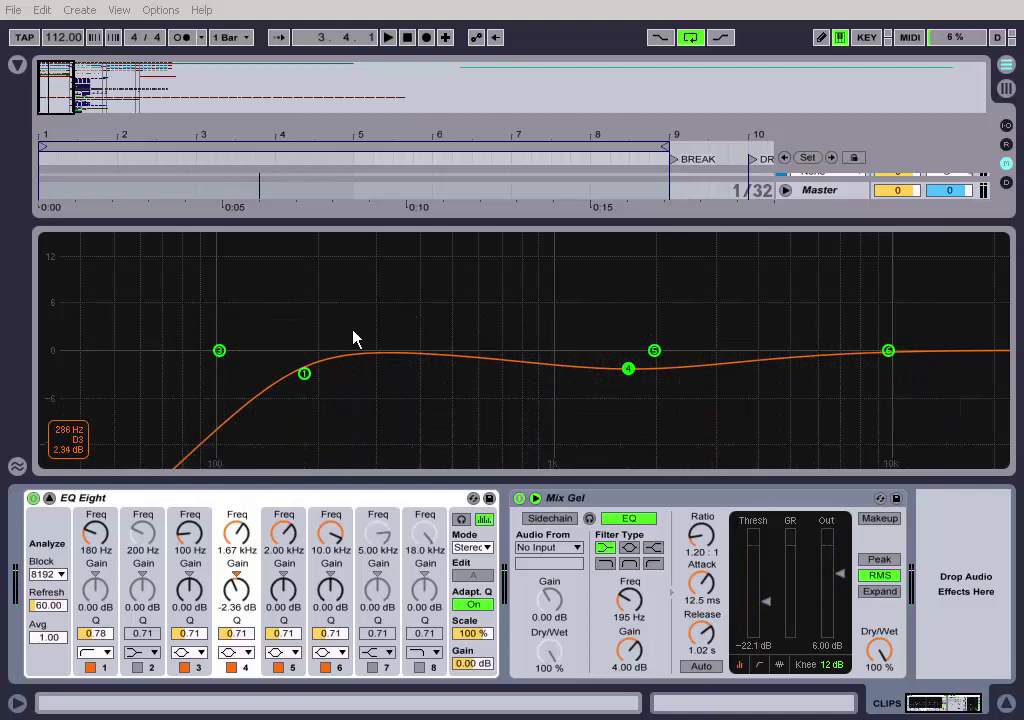
pyautogui.press('space')
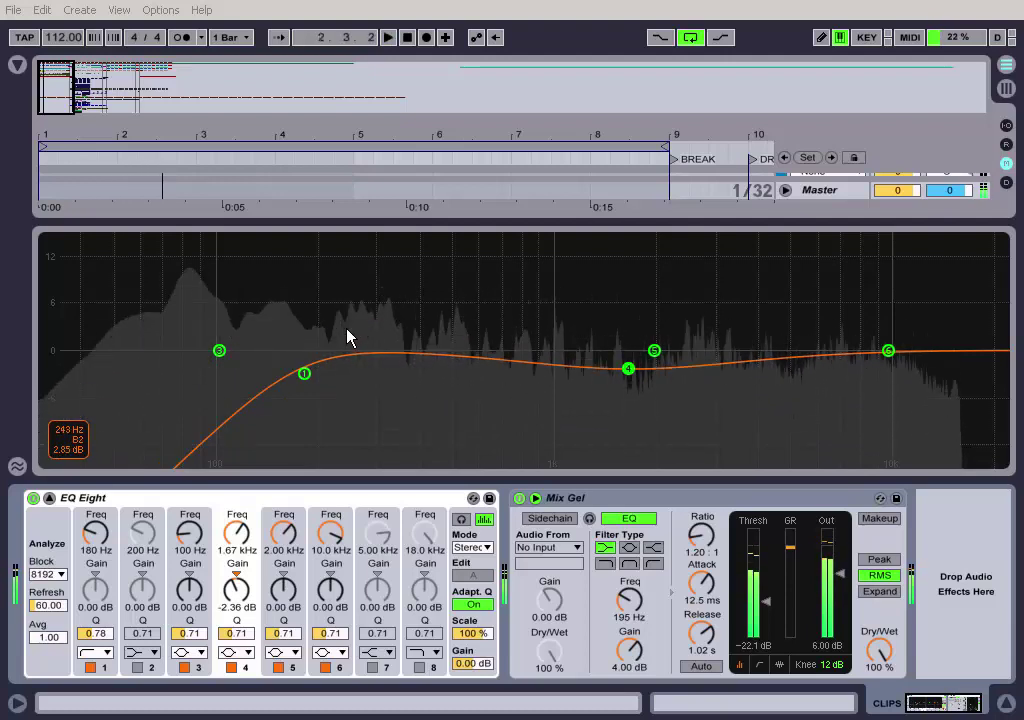
pyautogui.press('space')
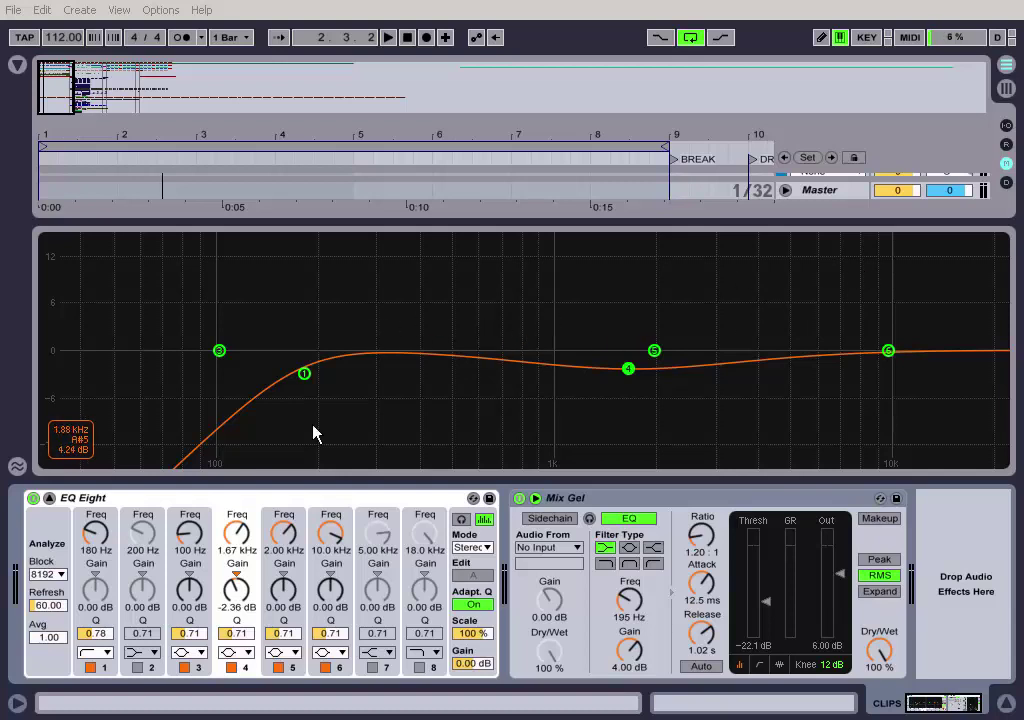
pyautogui.click(50, 498)
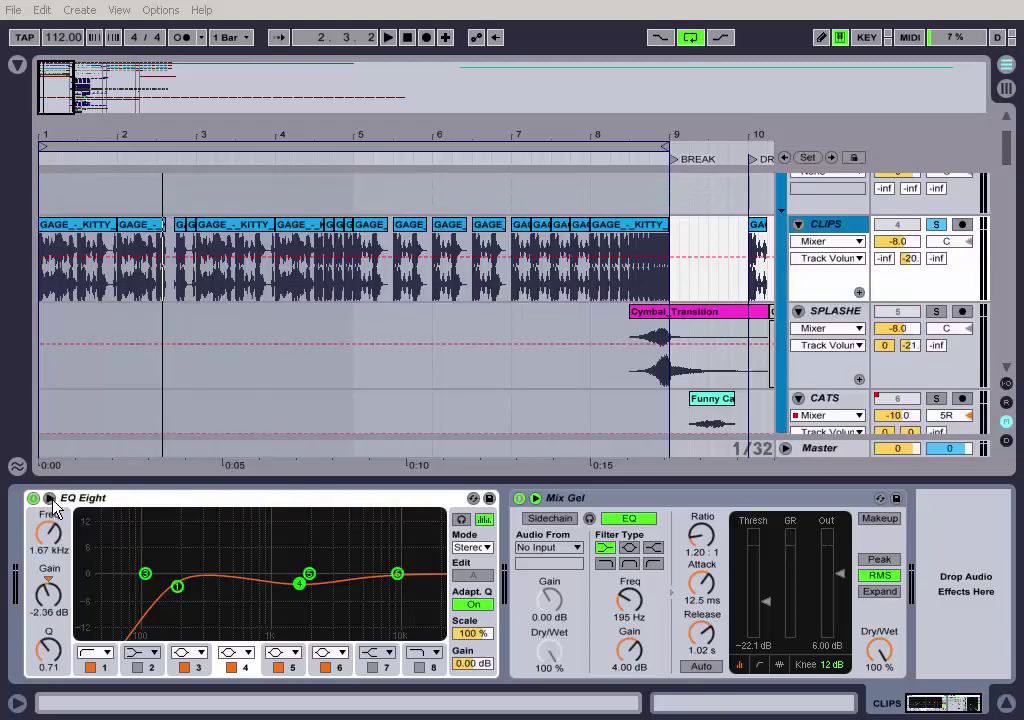
pyautogui.click(50, 498)
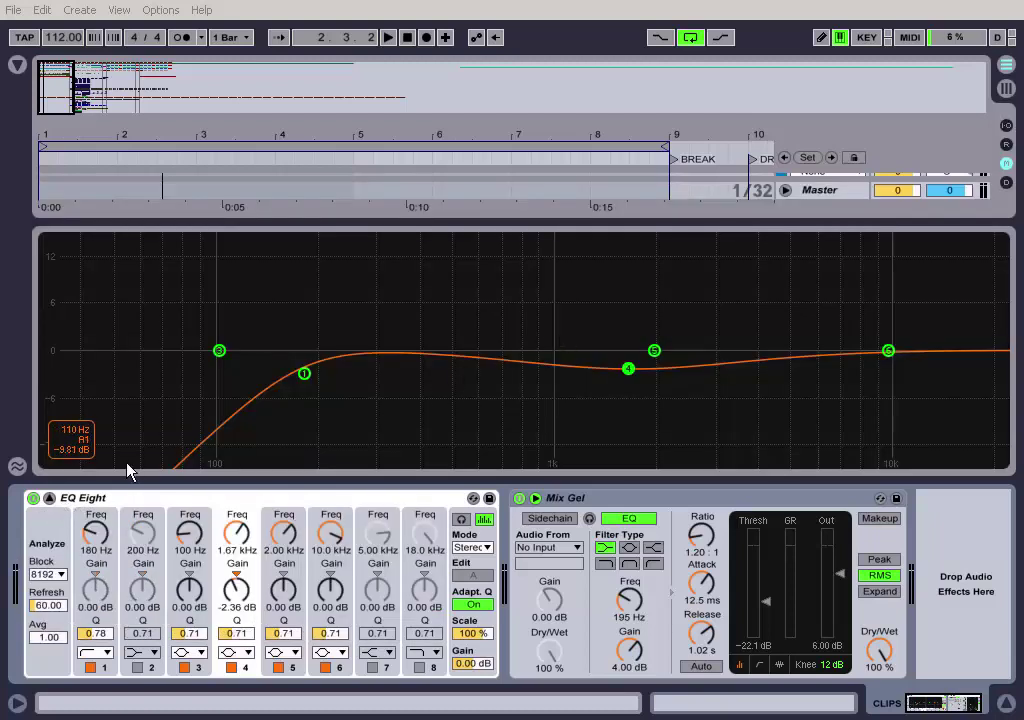
pyautogui.click(50, 498)
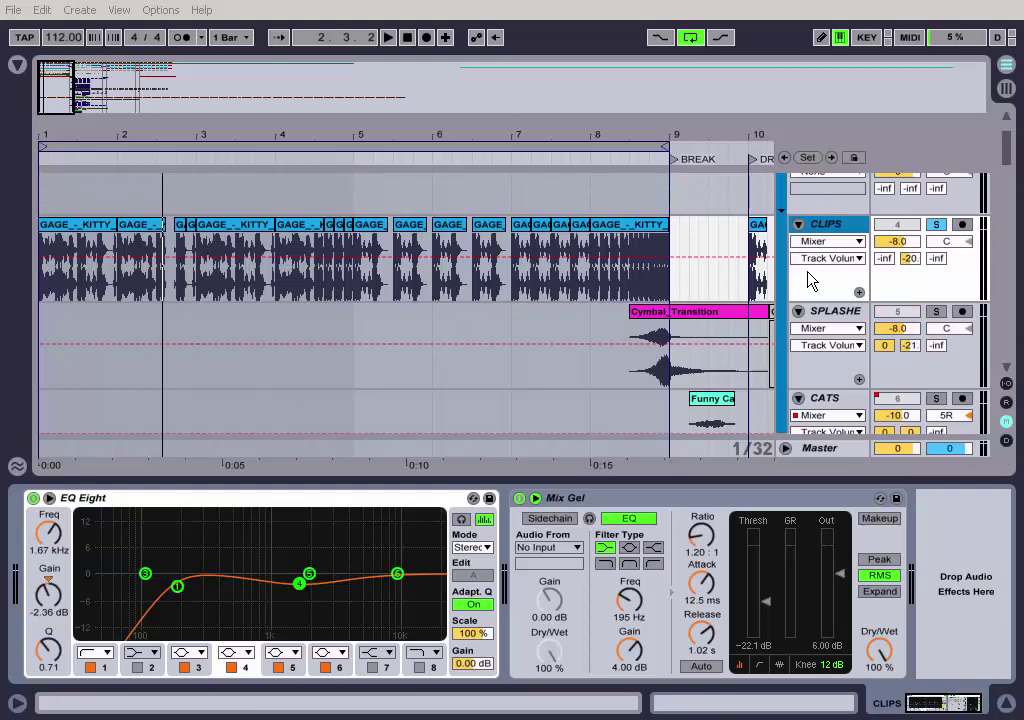
pyautogui.click(50, 498)
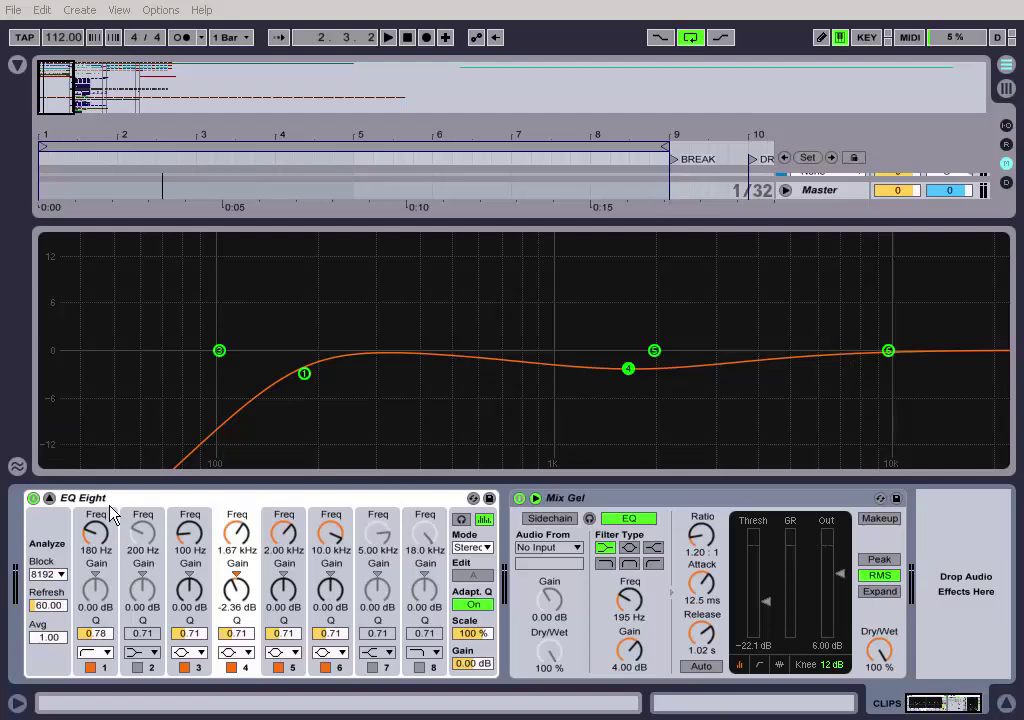
pyautogui.click(47, 500)
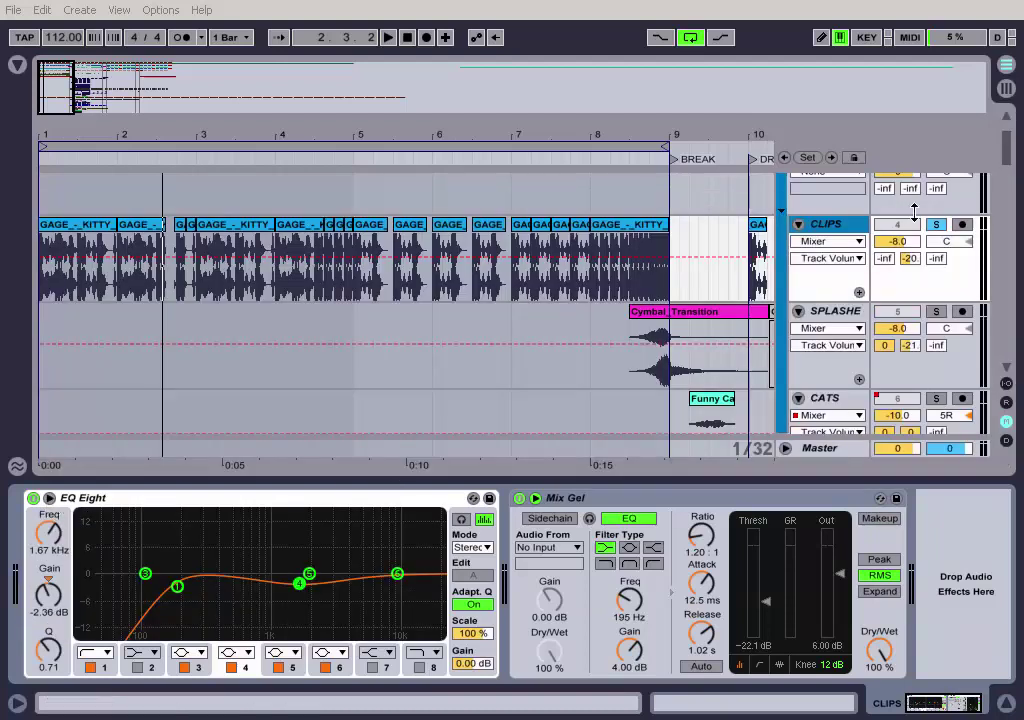
# Step through the SPLASHE and Cats tracks down to the Clips track to show its EQ Eight.
pyautogui.scroll(-2, 793, 313)
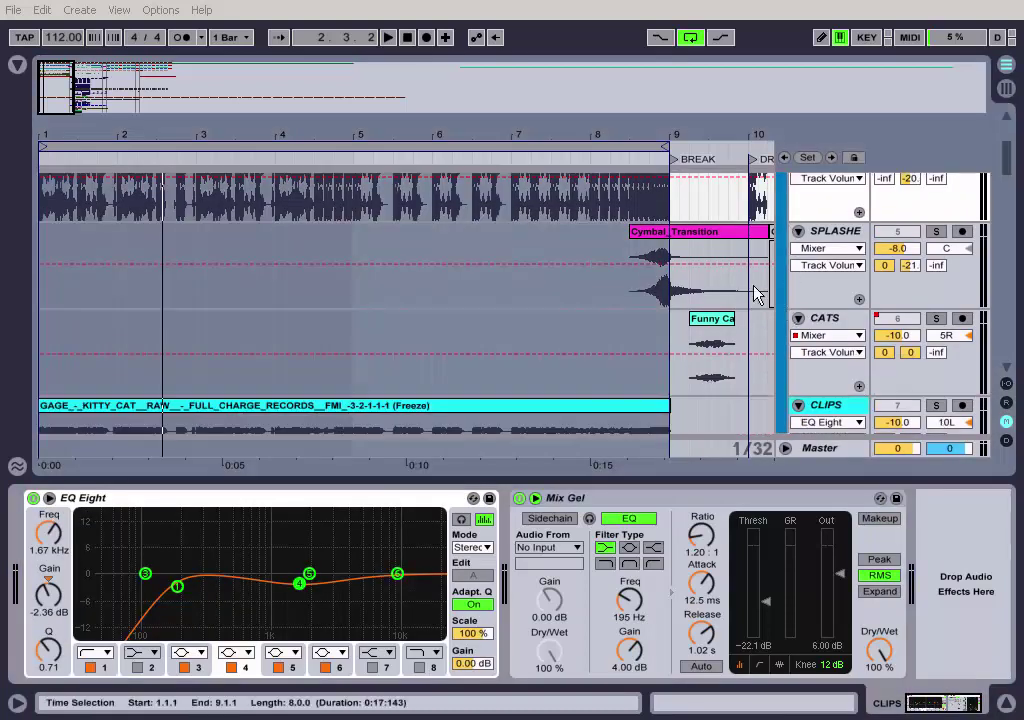
pyautogui.click(848, 236)
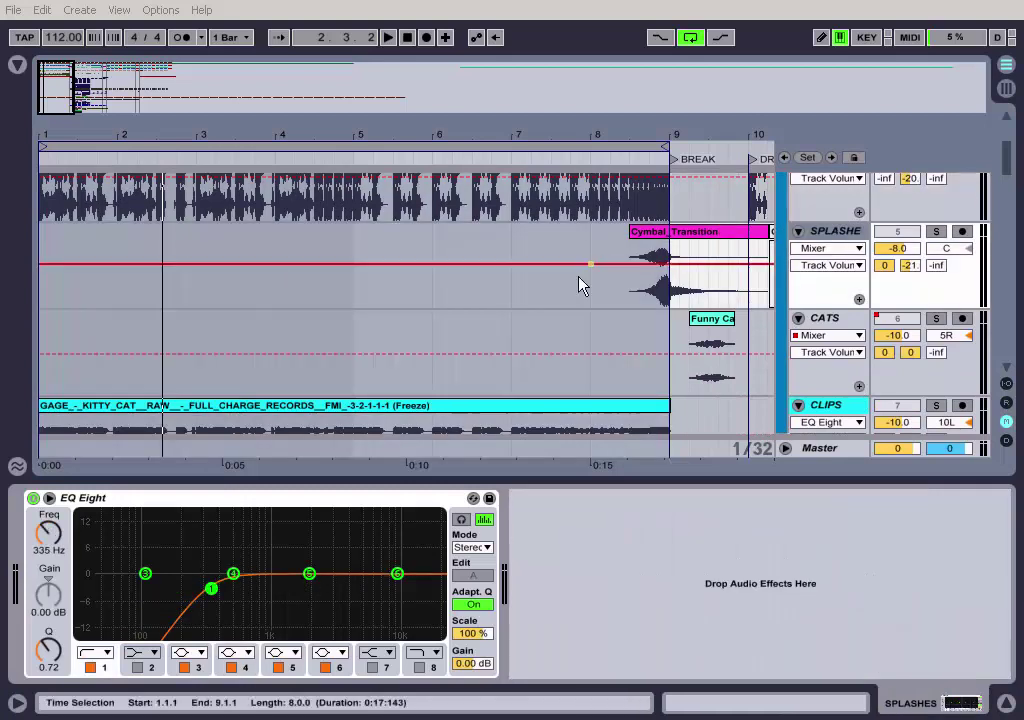
pyautogui.scroll(-1, 814, 315)
pyautogui.click(815, 305)
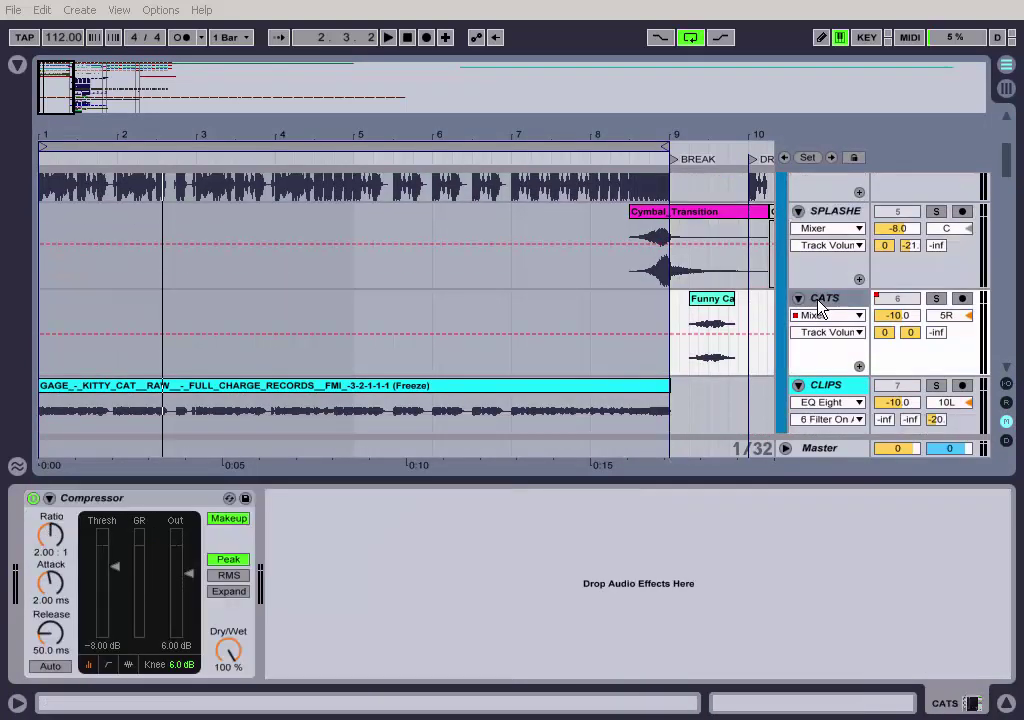
pyautogui.scroll(-1, 820, 305)
pyautogui.scroll(-2, 822, 295)
pyautogui.click(825, 330)
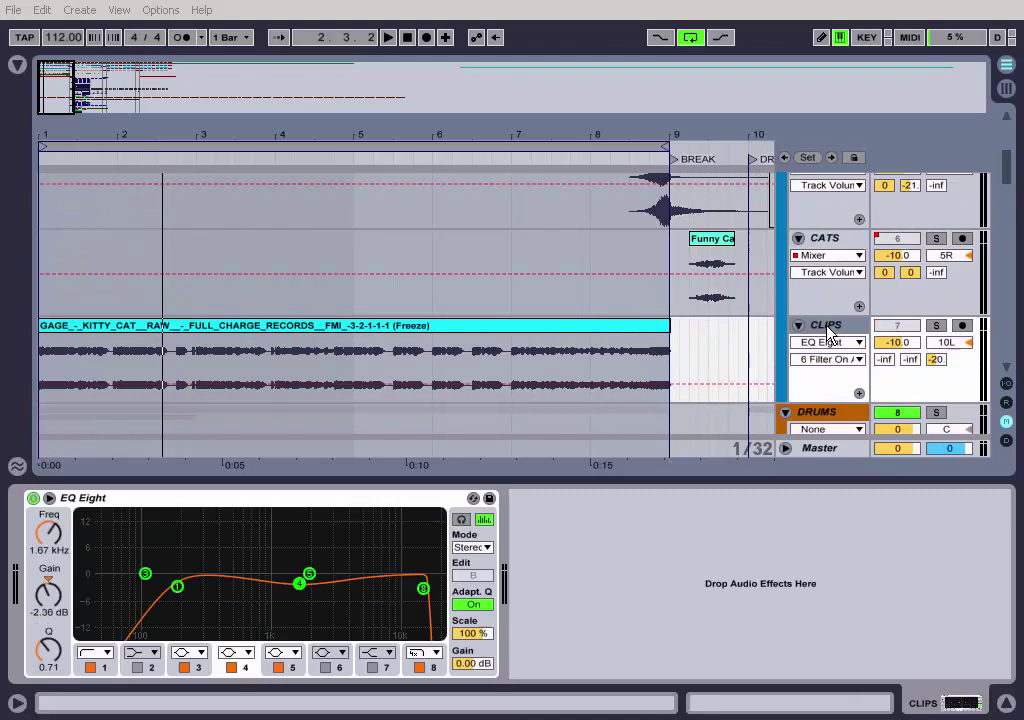
# Solo the Clips track.
pyautogui.scroll(-3, 827, 334)
pyautogui.scroll(-3, 716, 316)
pyautogui.scroll(10, 816, 320)
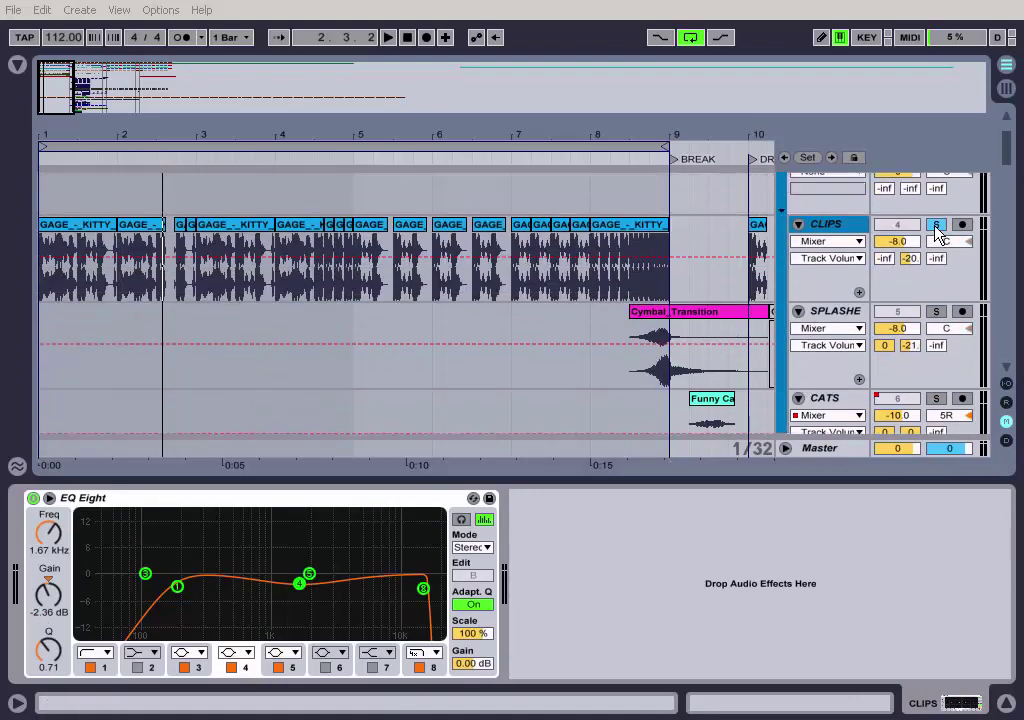
pyautogui.click(936, 226)
# Play the eight-bar looped range zoomed in, switch looping off, and zoom back out.
pyautogui.press('space')
pyautogui.click(57, 146)
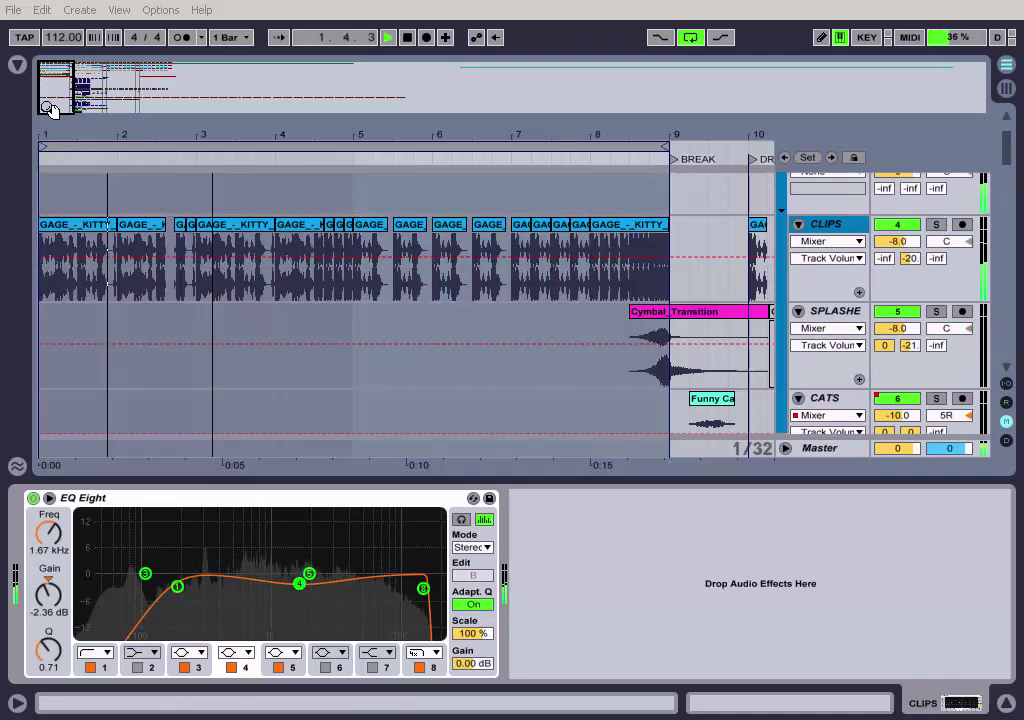
pyautogui.press('+')
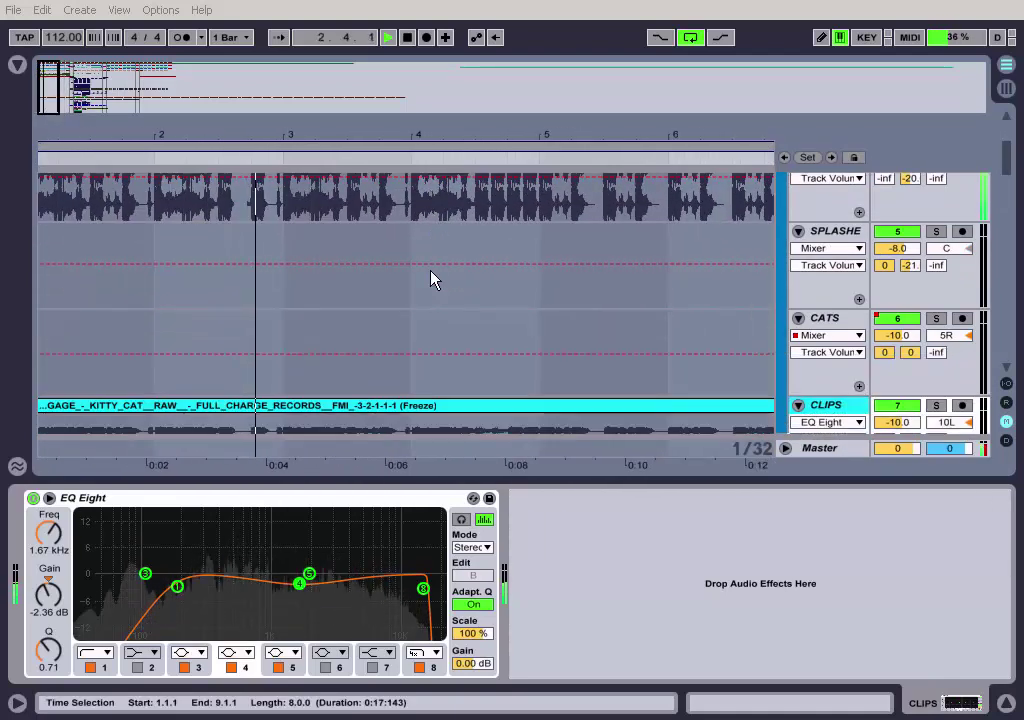
pyautogui.click(690, 37)
pyautogui.moveTo(46, 107); pyautogui.dragTo(80, 106)
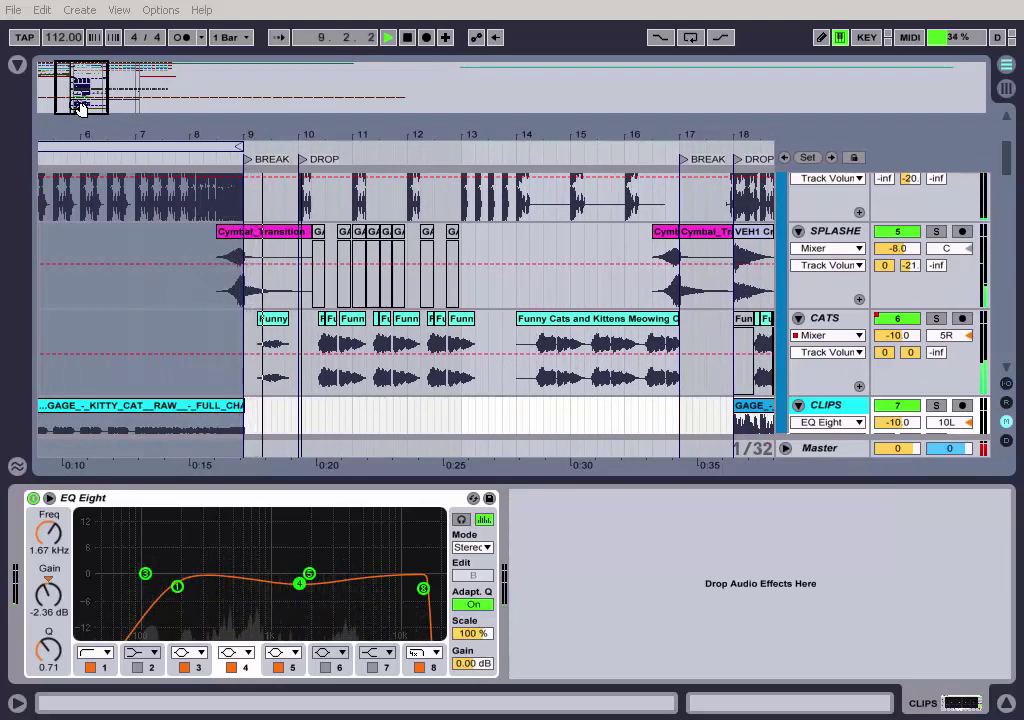
# Stop playback and review the Audio preferences' driver types, keeping MME/DirectX.
pyautogui.press('space')
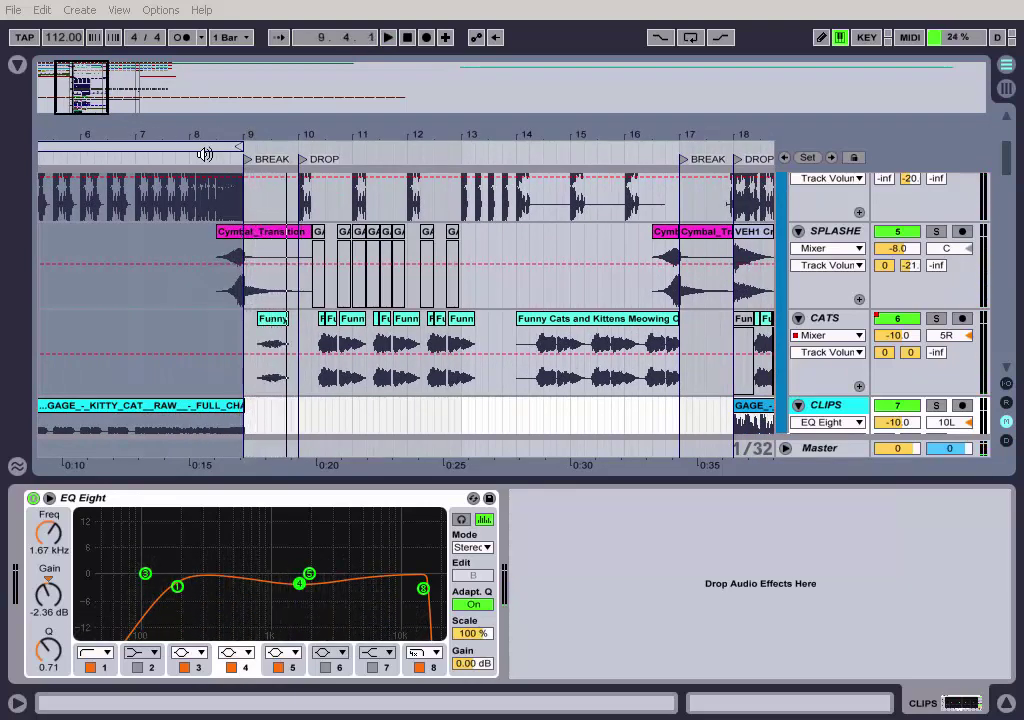
pyautogui.click(163, 14)
pyautogui.click(230, 430)
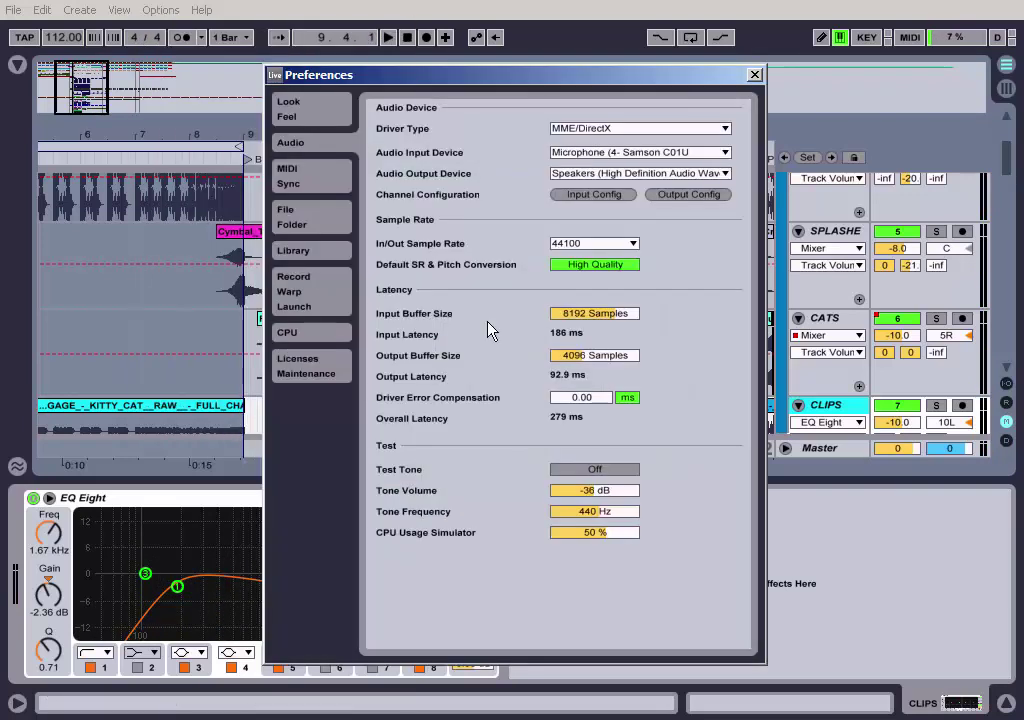
pyautogui.click(614, 129)
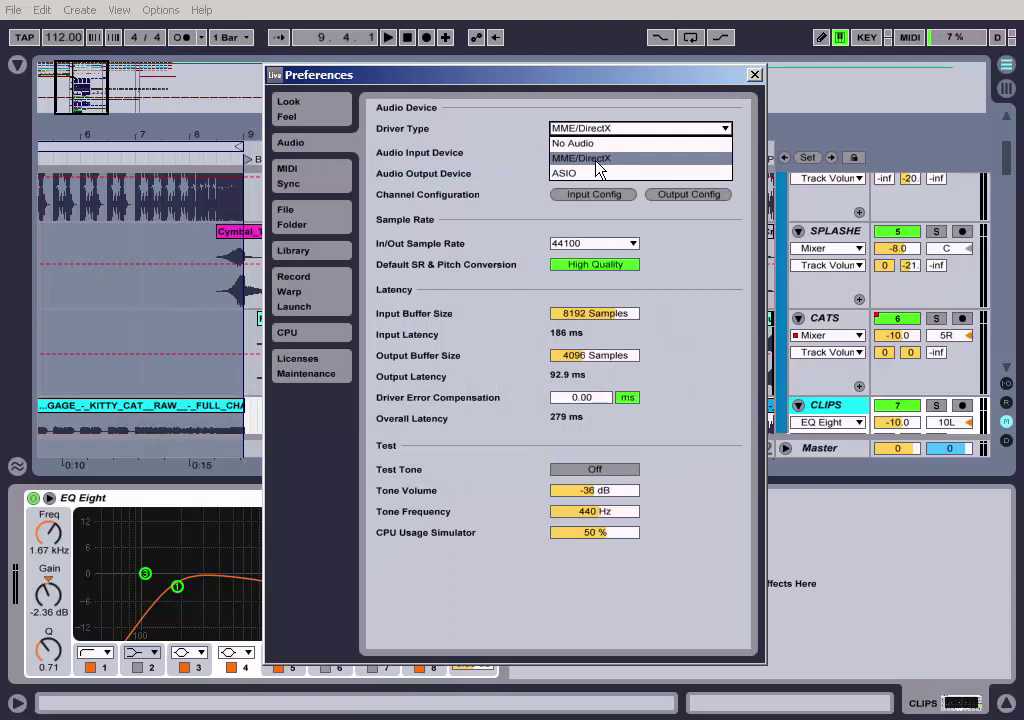
pyautogui.click(620, 128)
pyautogui.click(620, 128)
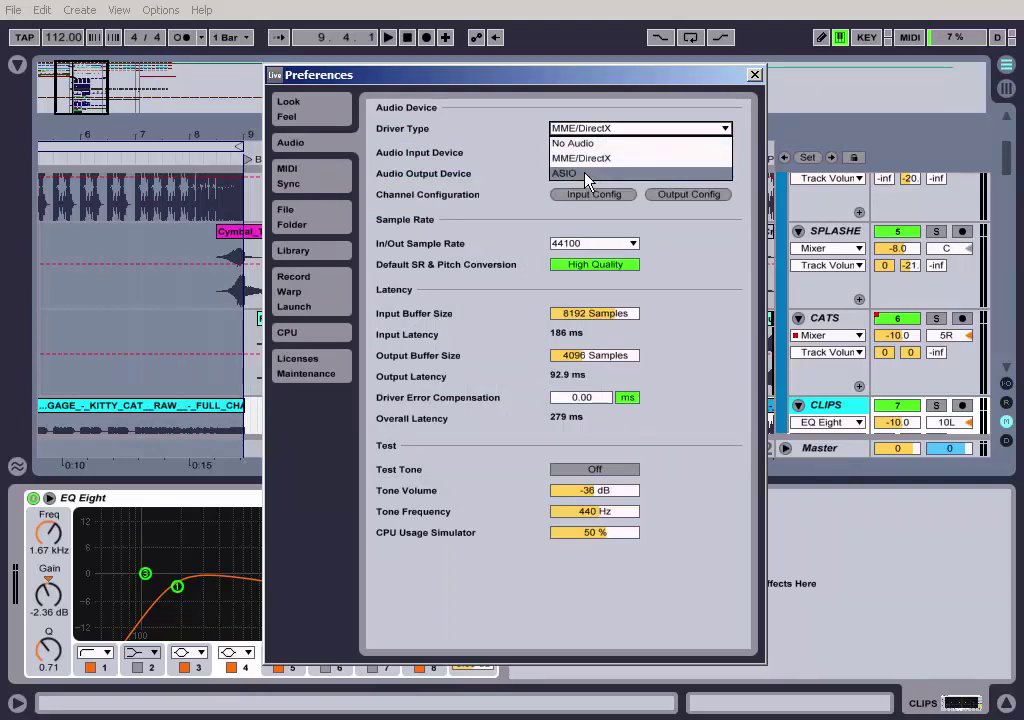
pyautogui.click(521, 145)
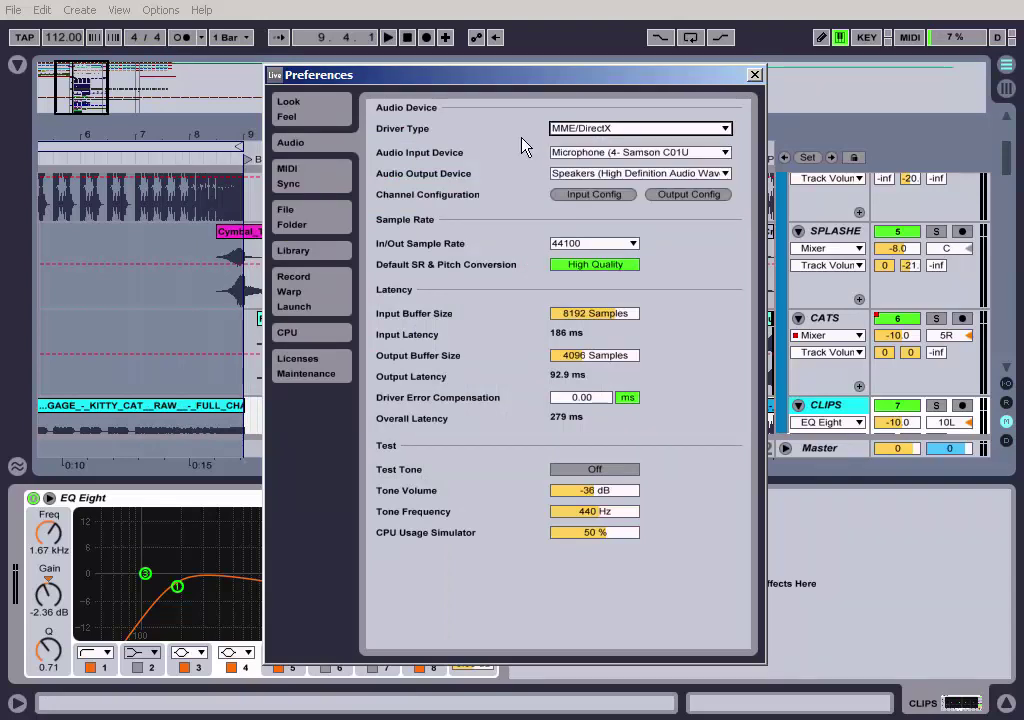
pyautogui.click(604, 129)
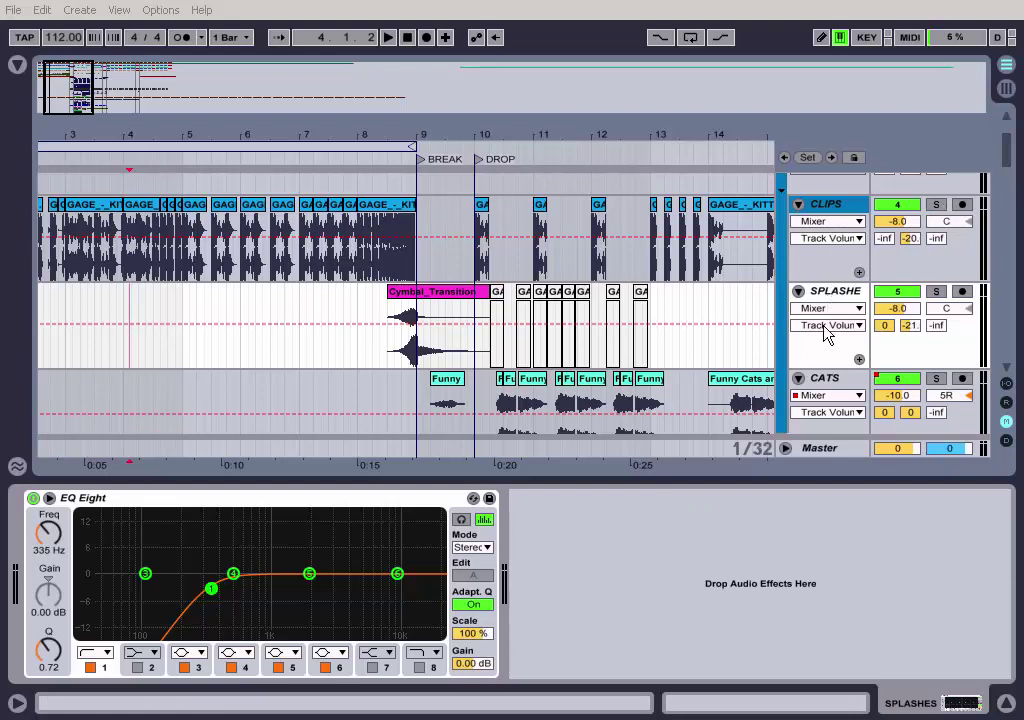
# Scroll down through the tracks with the arrangement's vertical scrollbar.
pyautogui.moveTo(1006, 160); pyautogui.dragTo(1008, 312)
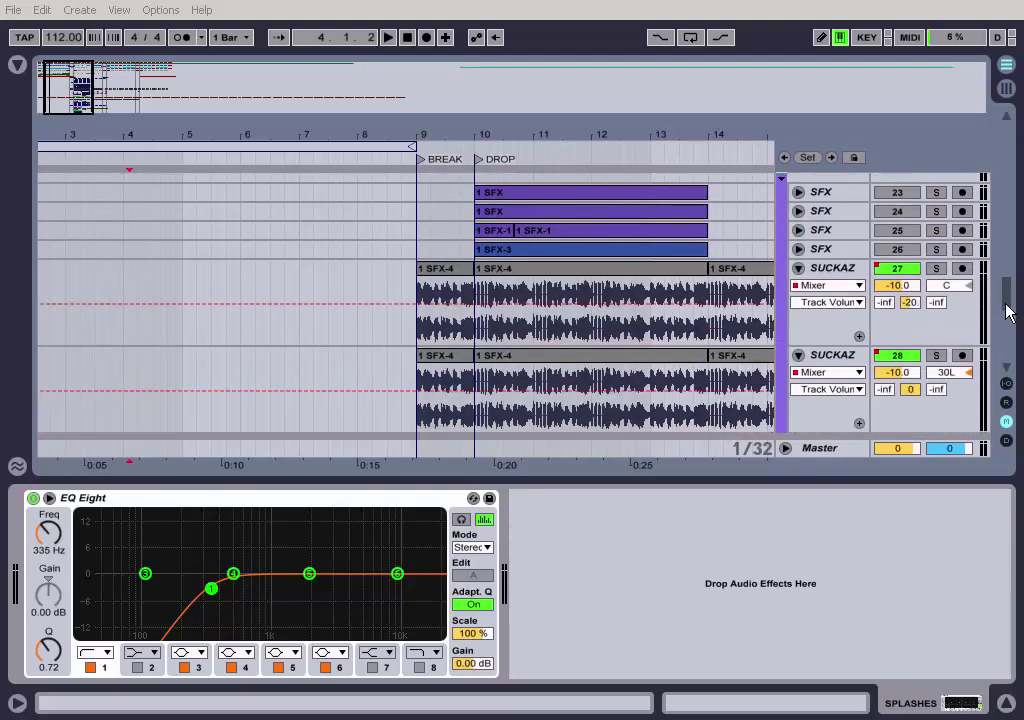
pyautogui.moveTo(1008, 312); pyautogui.dragTo(1016, 150)
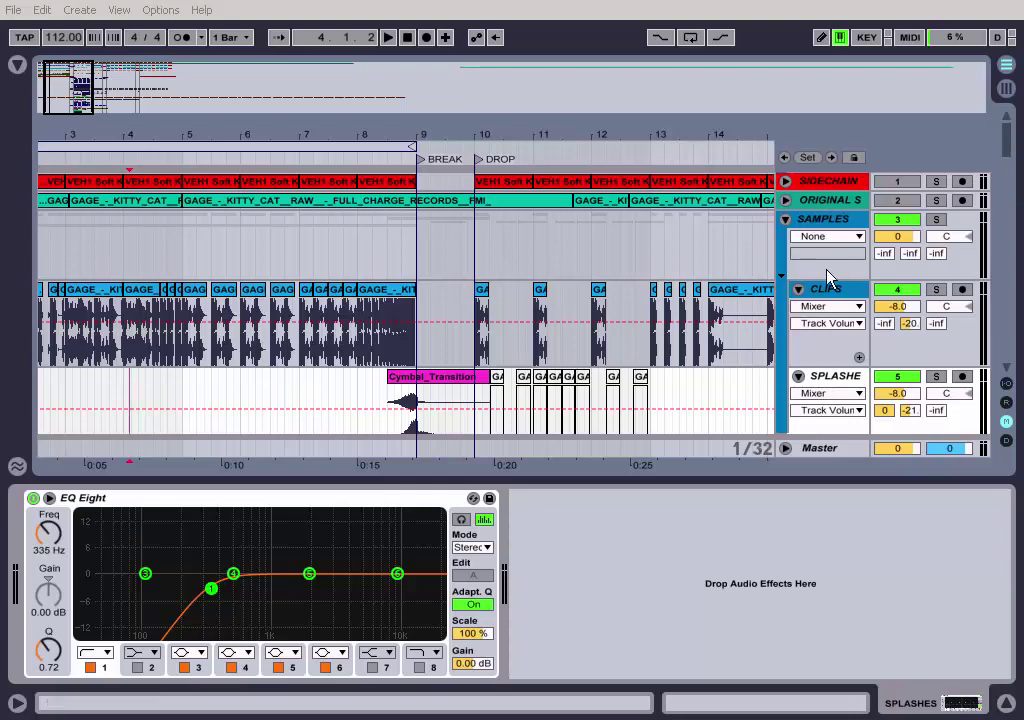
# Select the Clips track and pick EQ Eight band 8, its high cut.
pyautogui.click(829, 295)
pyautogui.scroll(-4, 690, 361)
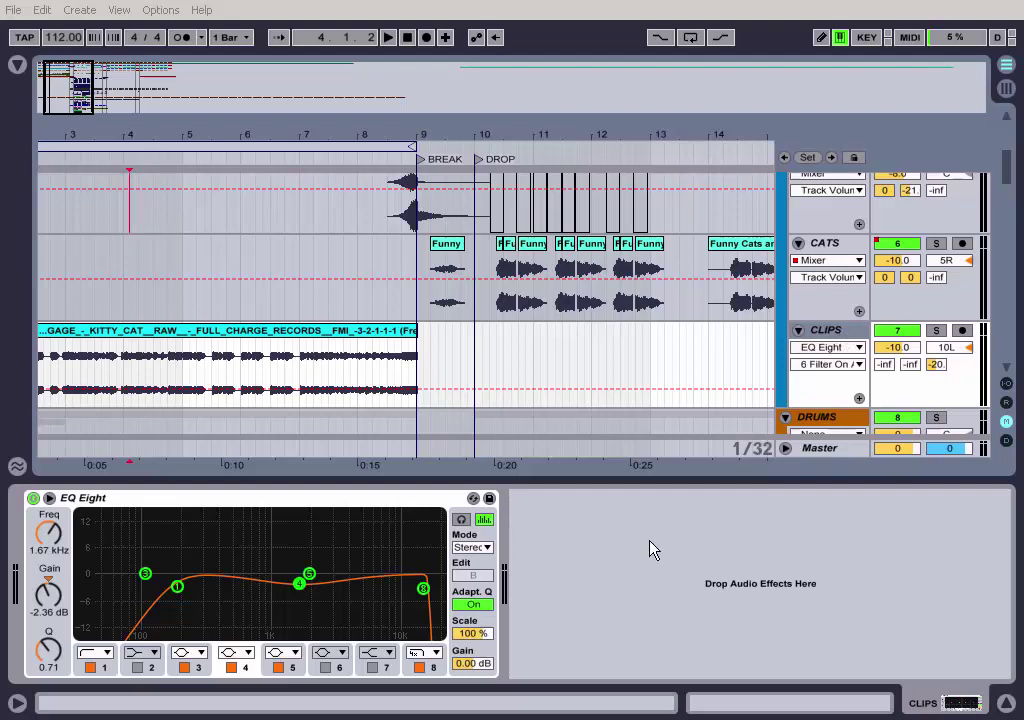
pyautogui.click(424, 592)
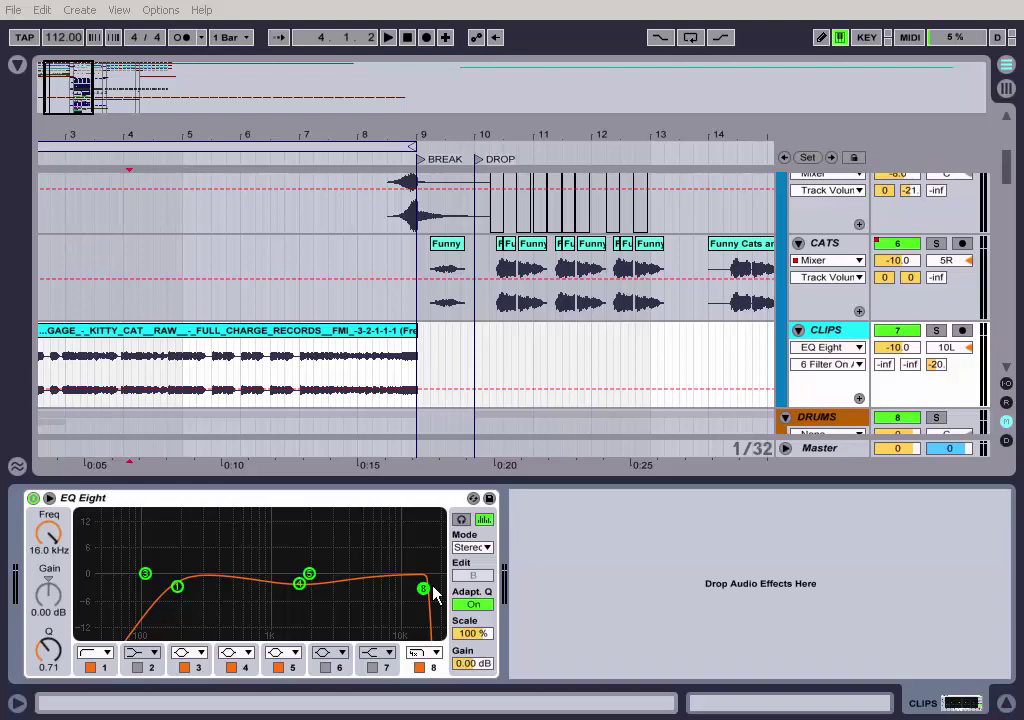
# Set band 8's frequency to 16000 Hz.
pyautogui.click(50, 561)
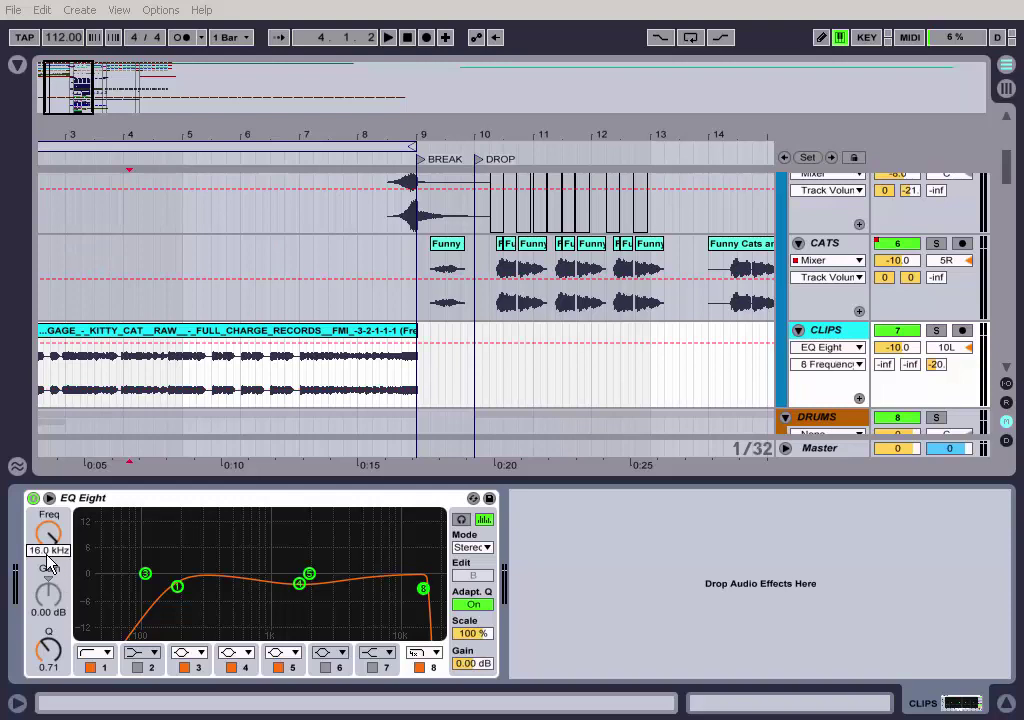
pyautogui.write('16000')
pyautogui.press('Return')
# Place the arrangement insert marker at 6.4.4.
pyautogui.moveTo(72, 140); pyautogui.dragTo(73, 105)
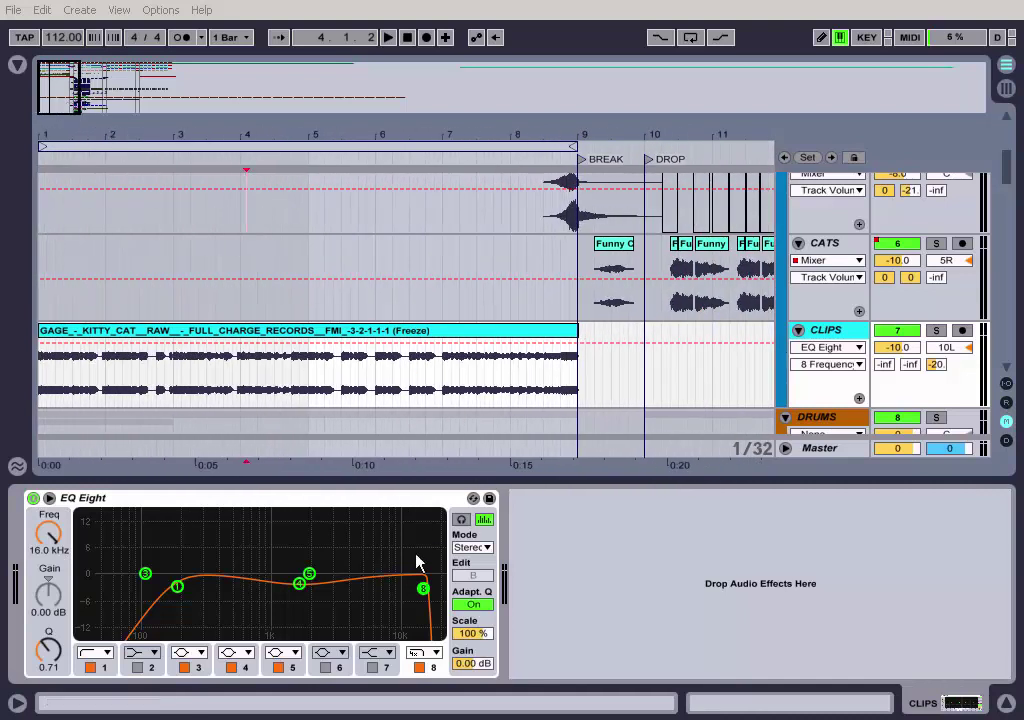
pyautogui.click(393, 505)
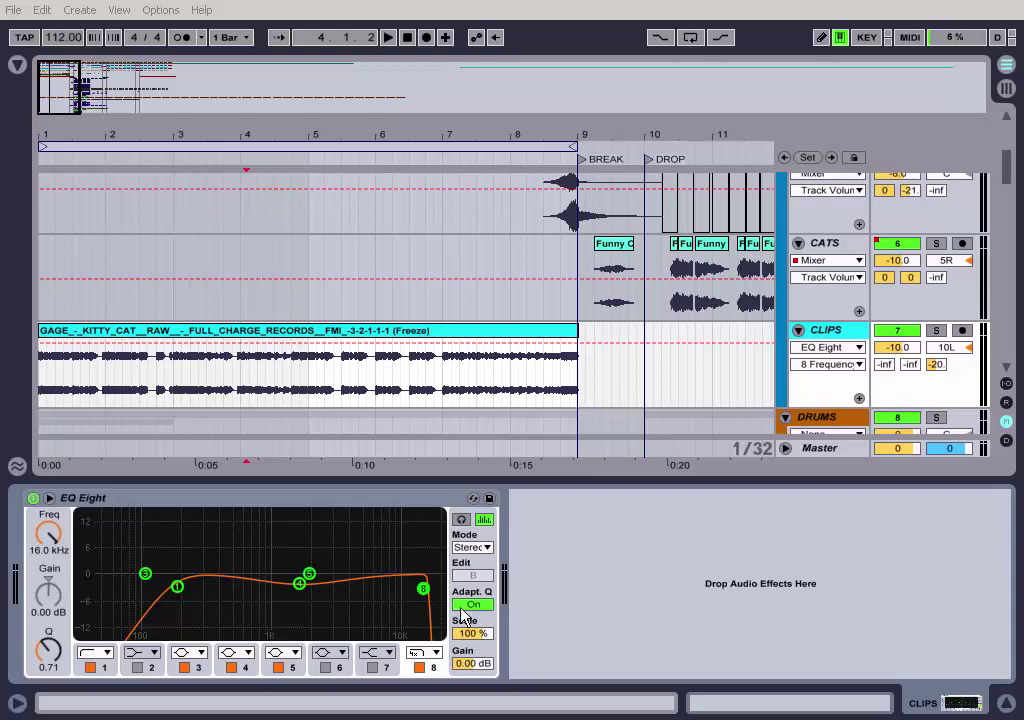
pyautogui.click(441, 378)
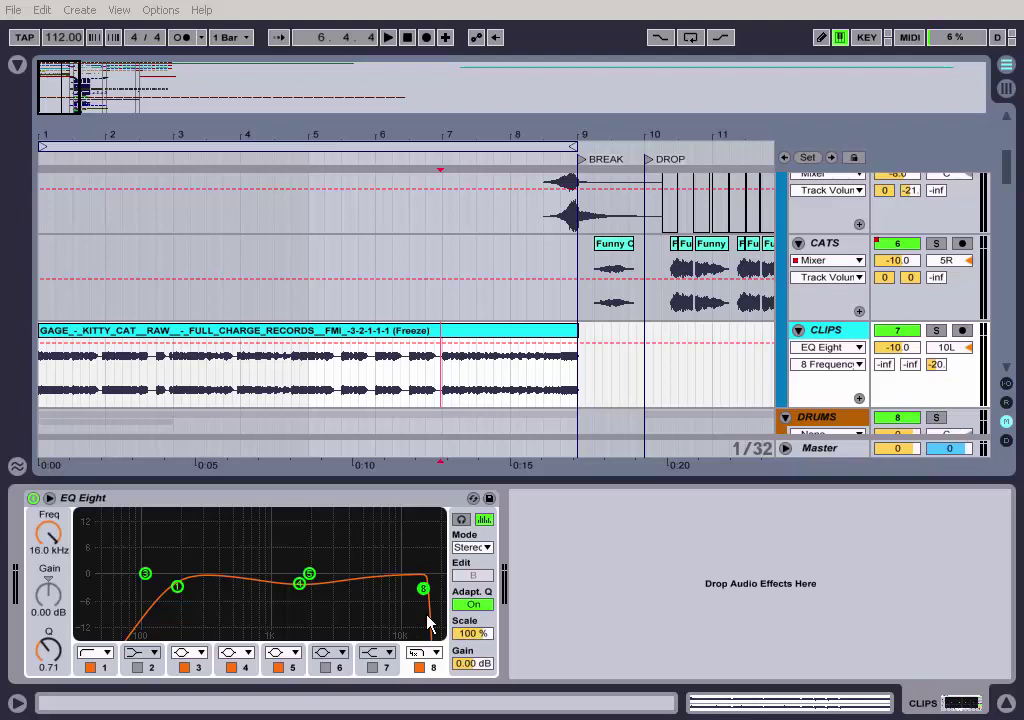
# Select the Clips track and solo it.
pyautogui.scroll(6, 493, 399)
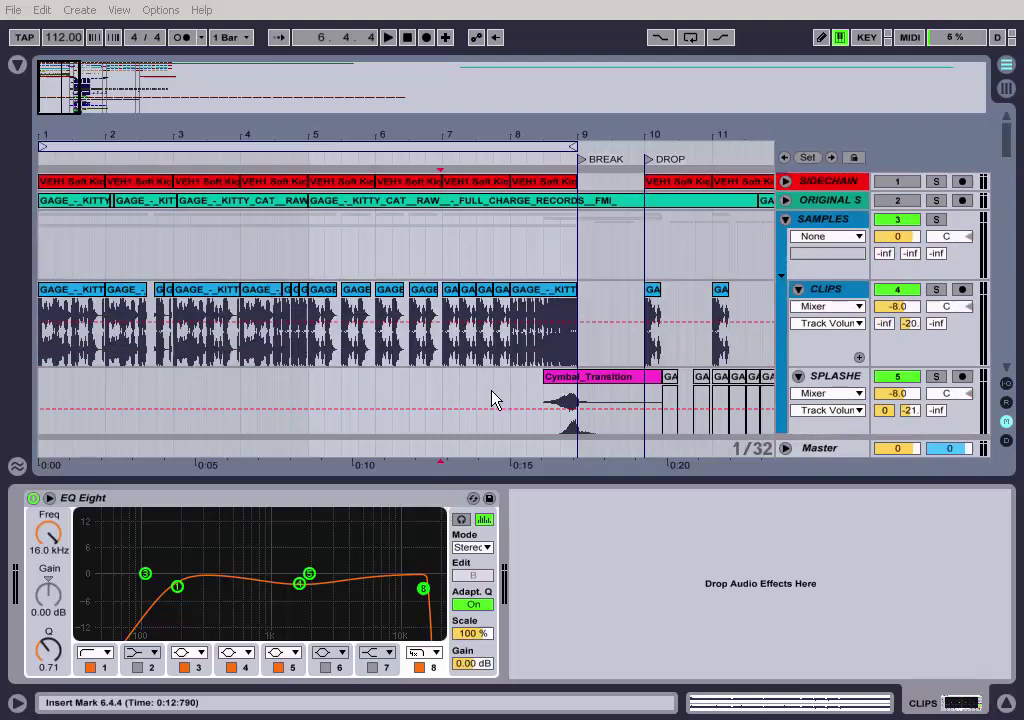
pyautogui.click(563, 203)
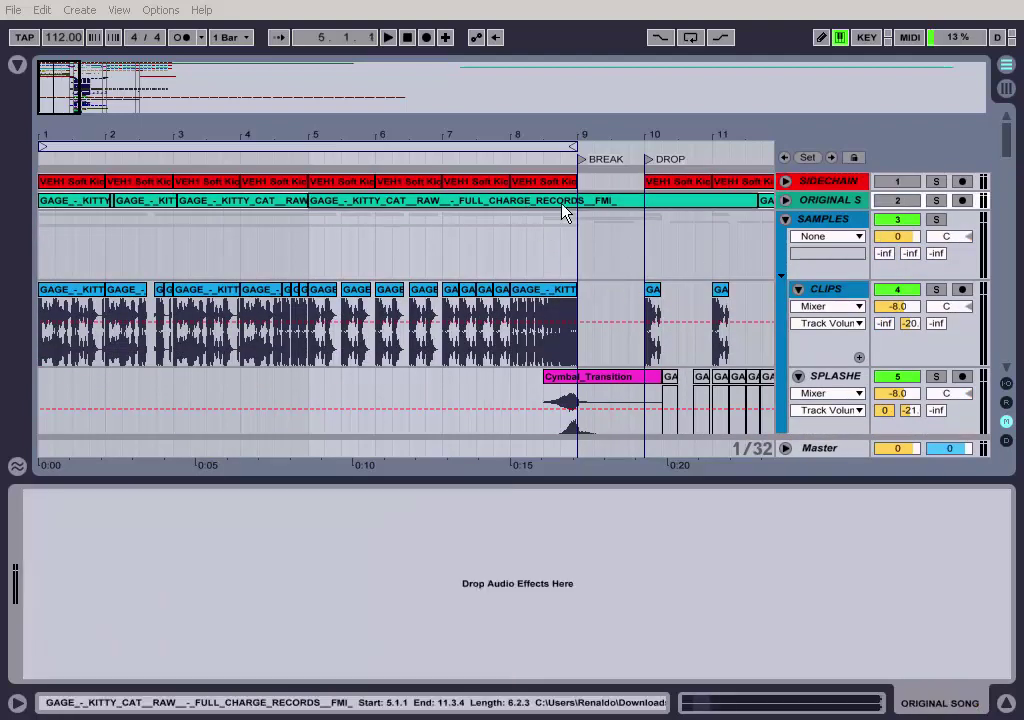
pyautogui.scroll(-6, 382, 370)
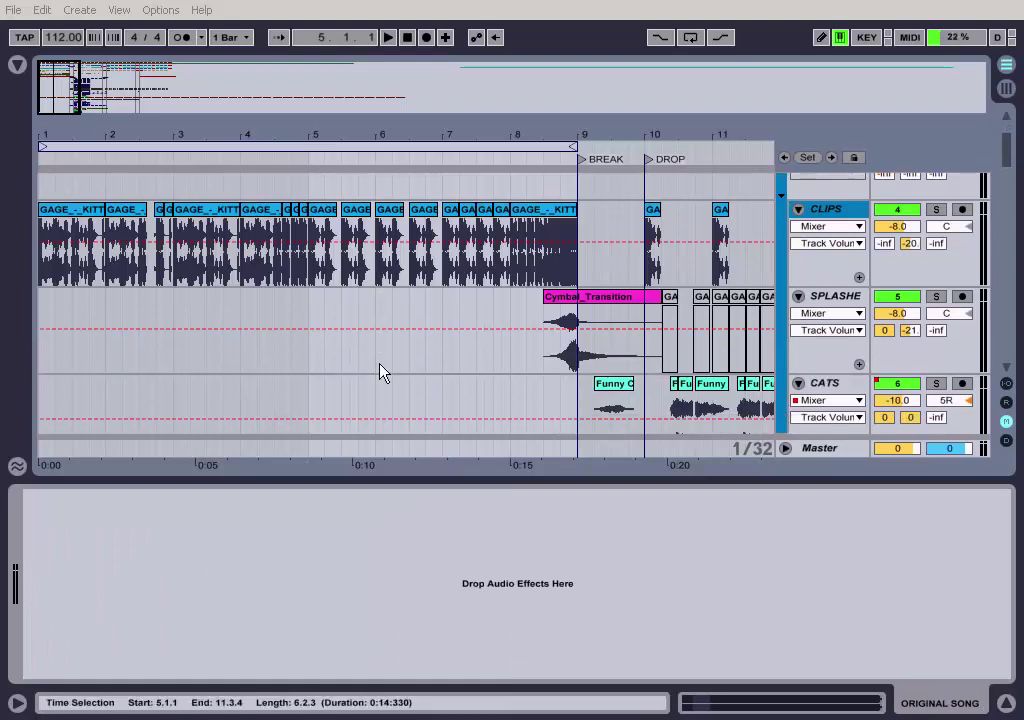
pyautogui.scroll(-10, 380, 372)
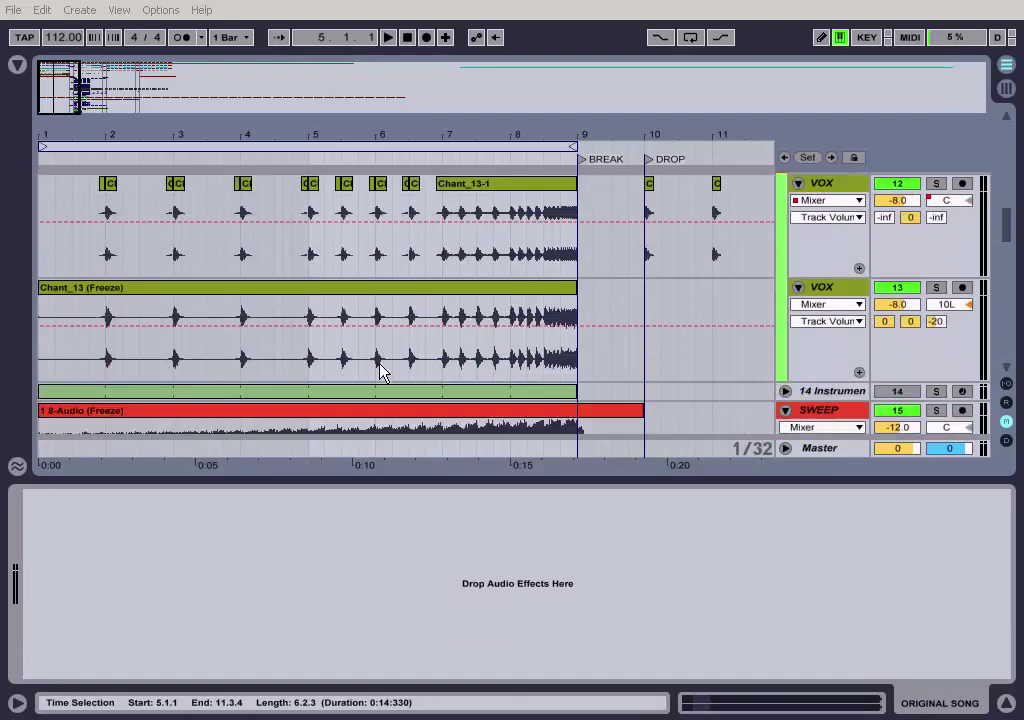
pyautogui.scroll(10, 490, 372)
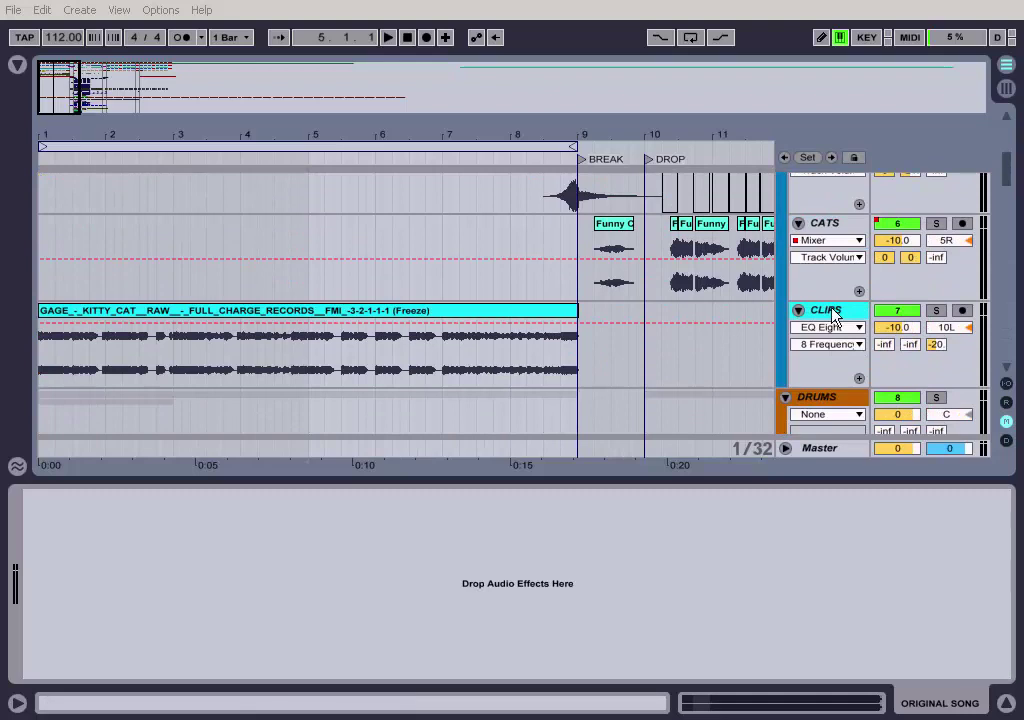
pyautogui.click(598, 330)
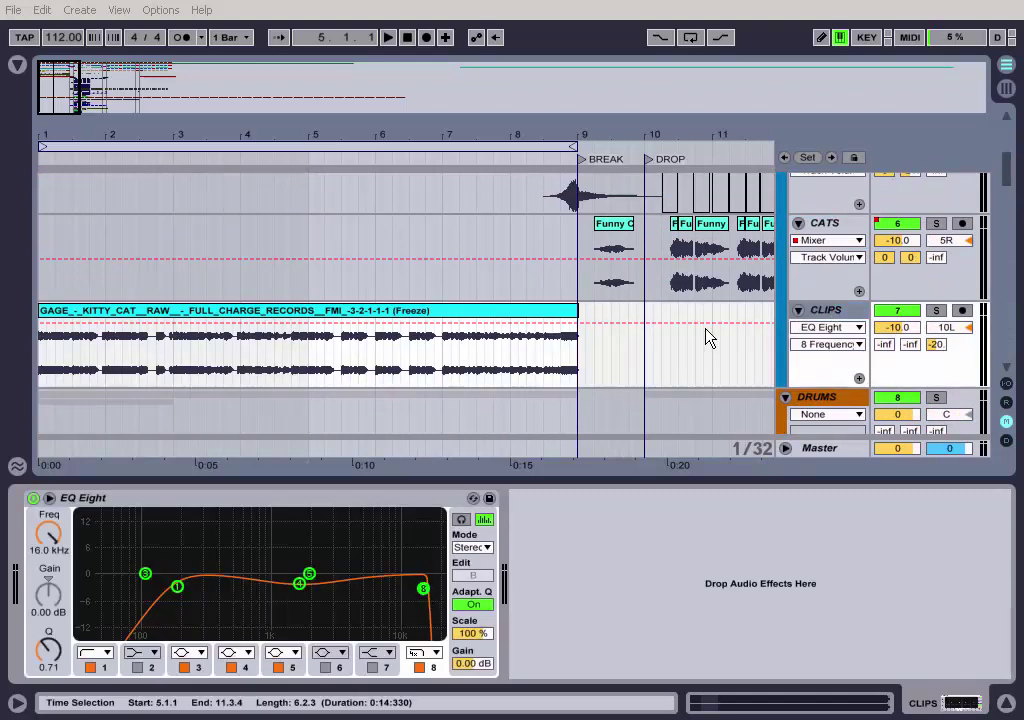
pyautogui.click(936, 310)
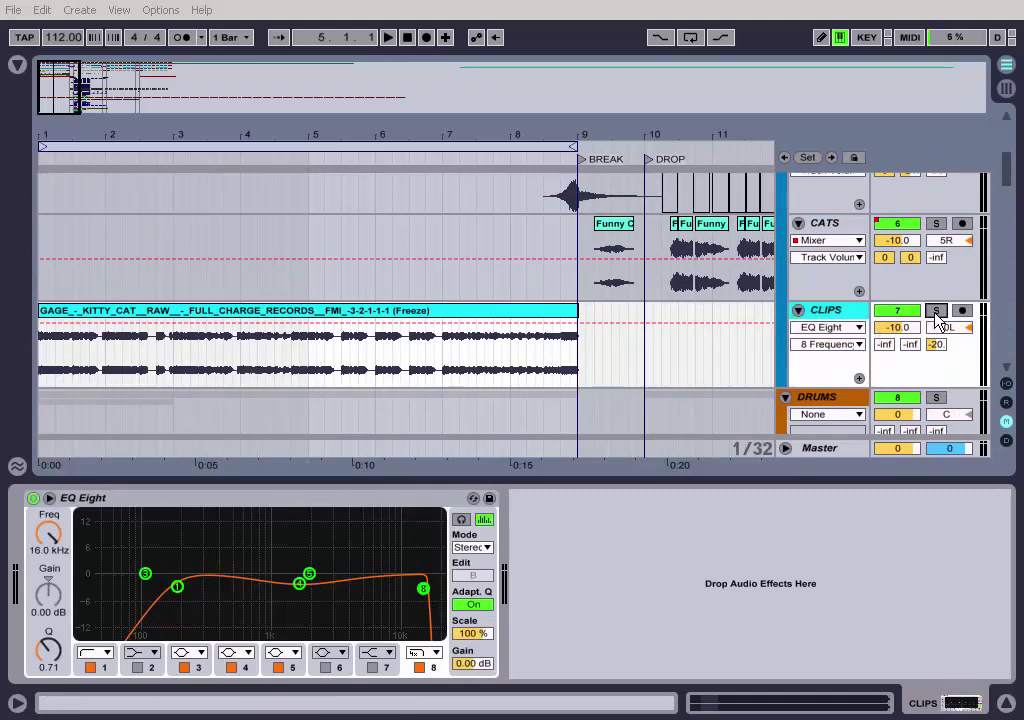
# While playing, sweep EQ band 1 up to about 18 kHz and switch band 8 off.
pyautogui.click(150, 335)
pyautogui.click(177, 587)
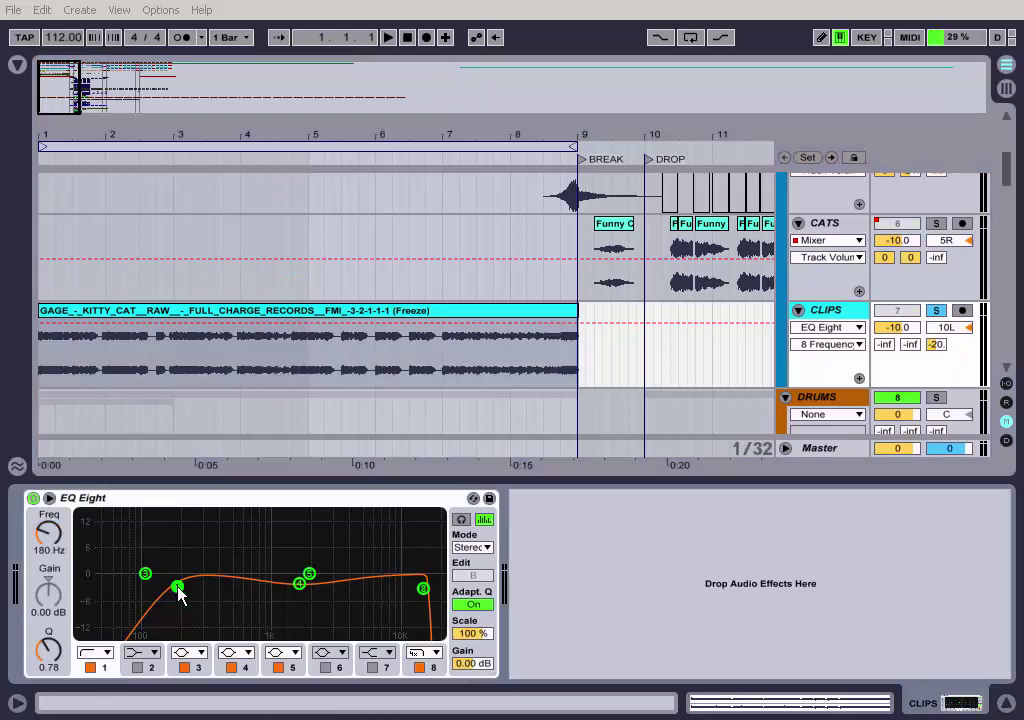
pyautogui.press('space')
pyautogui.moveTo(177, 592); pyautogui.dragTo(431, 596)
pyautogui.click(419, 667)
pyautogui.click(419, 667)
# Undo the band changes to restore the 180 Hz low cut and band 8 high cut.
pyautogui.hotkey('ctrl', 'z')
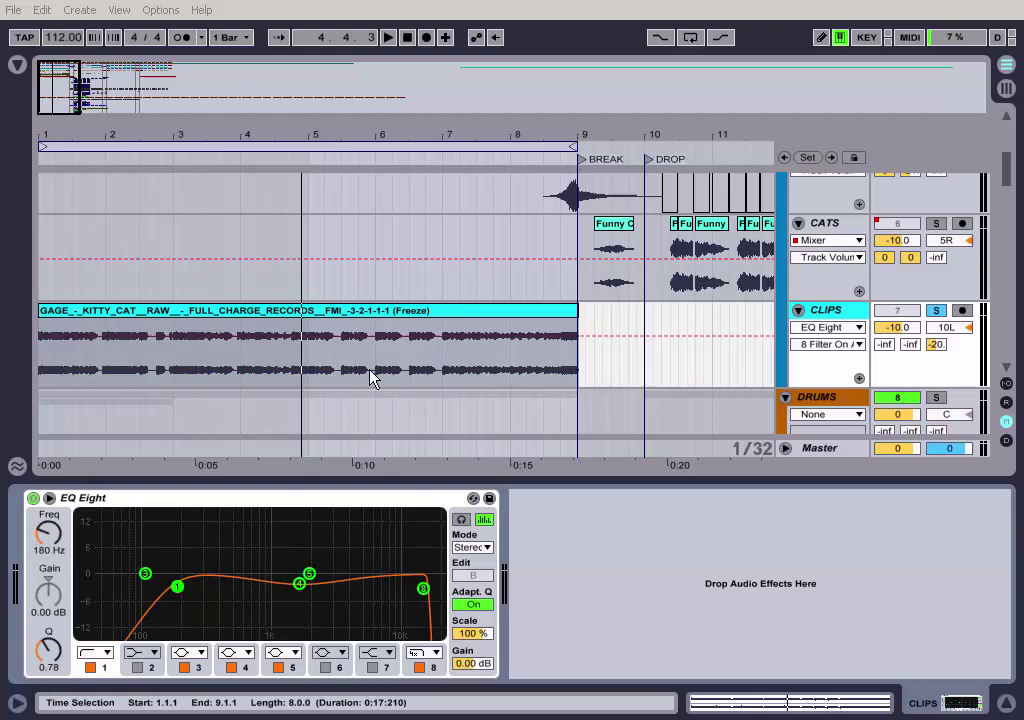
pyautogui.scroll(2, 397, 377)
pyautogui.scroll(6, 397, 376)
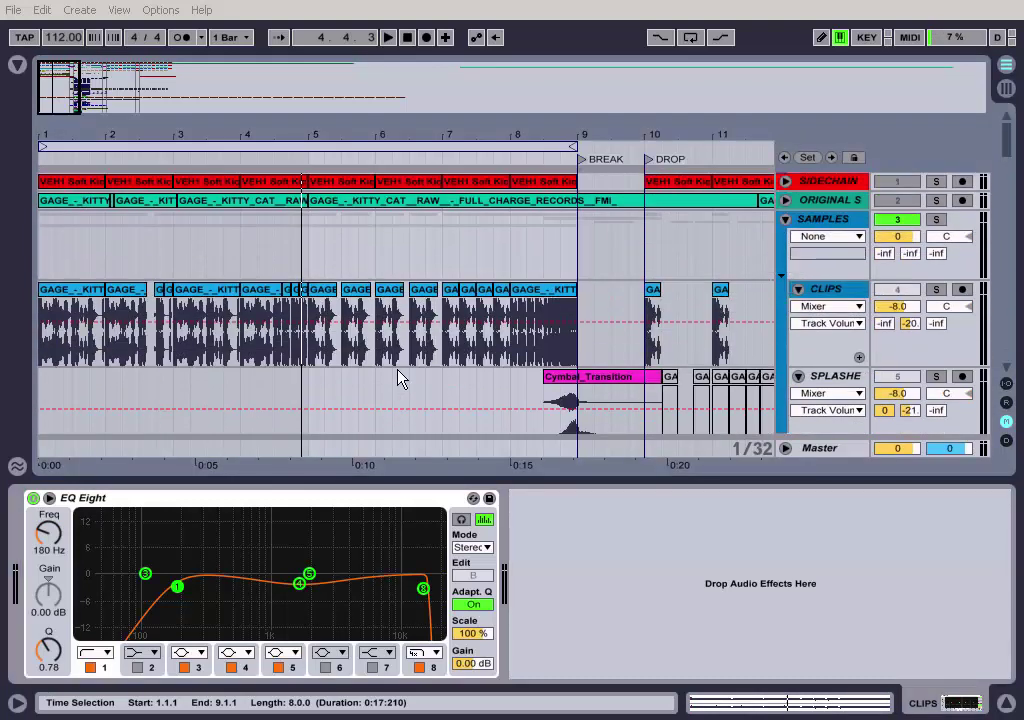